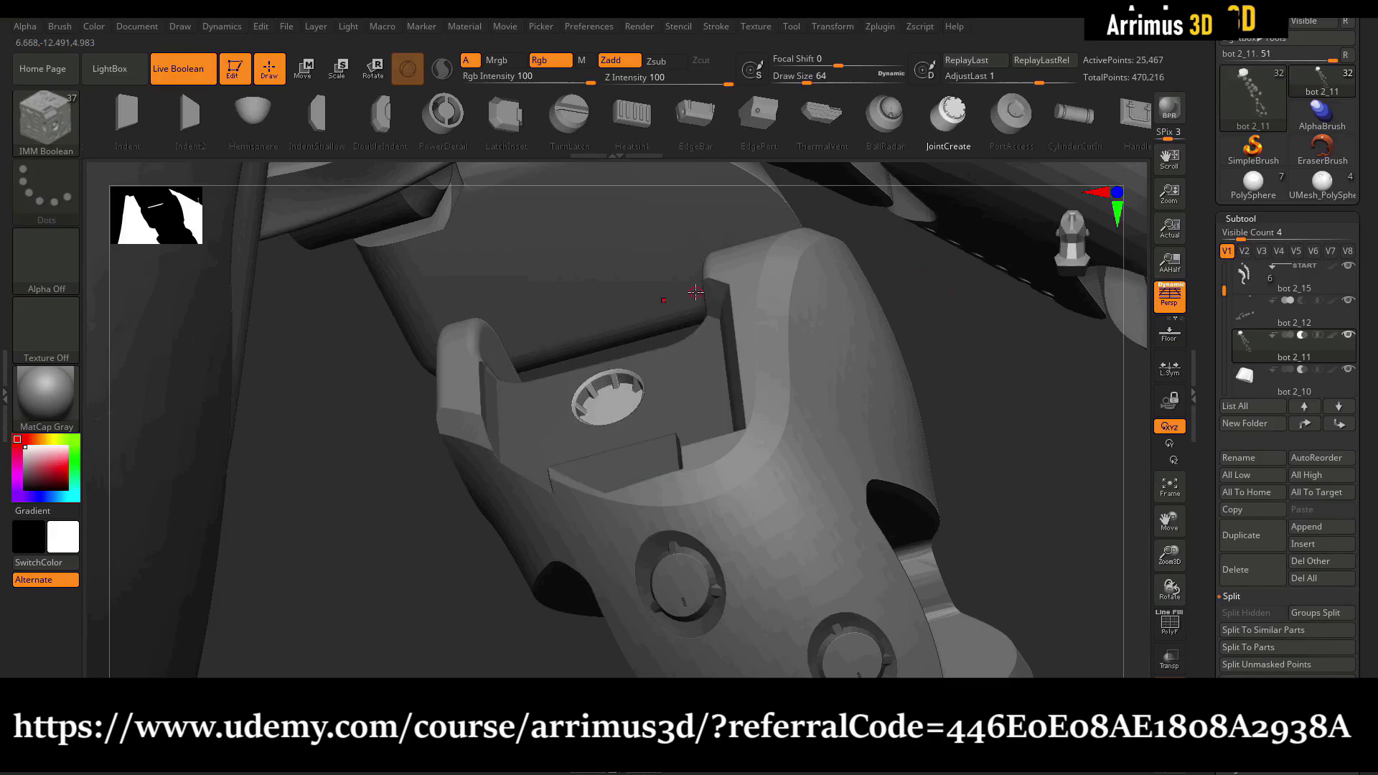
key("ctrl+z")
key("Left")
key("Left")
key("Left")
key("Left")
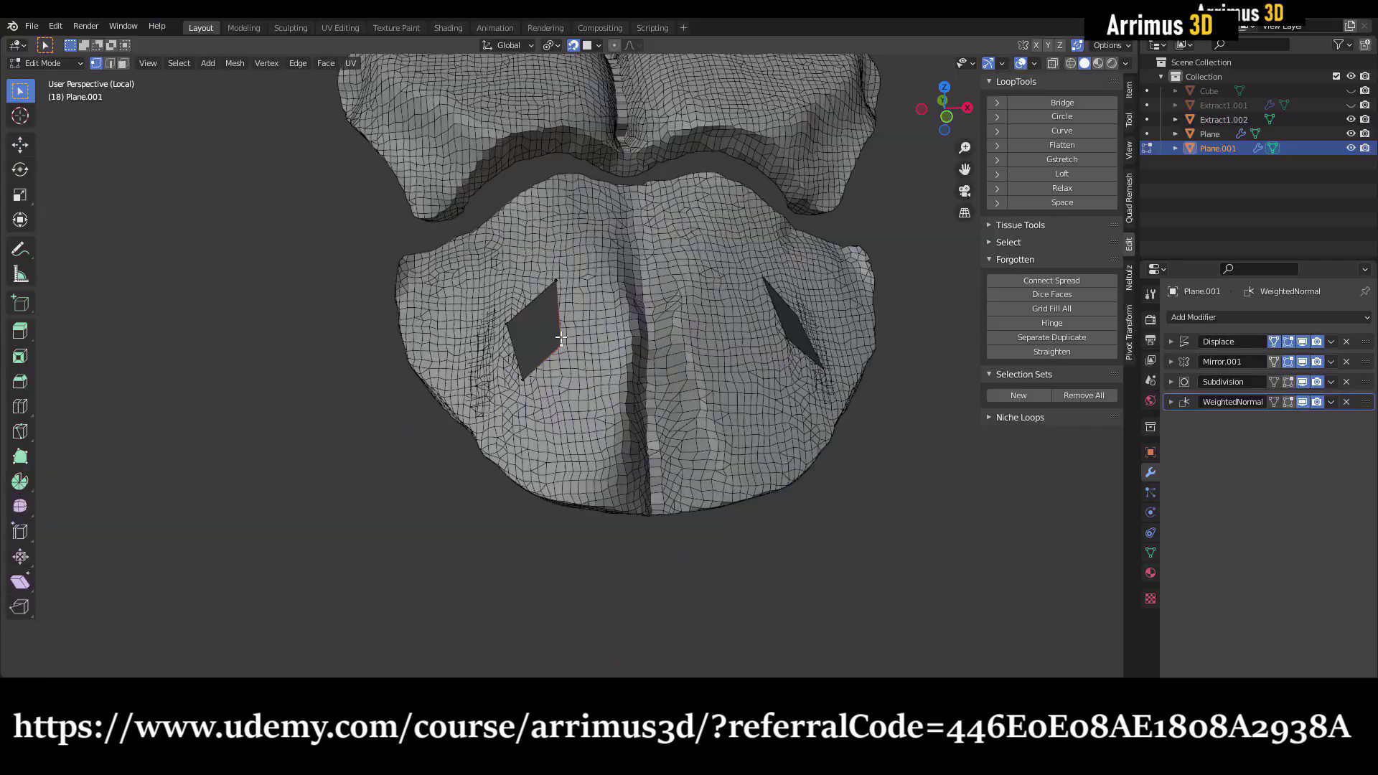
key("g")
left_click(602, 435)
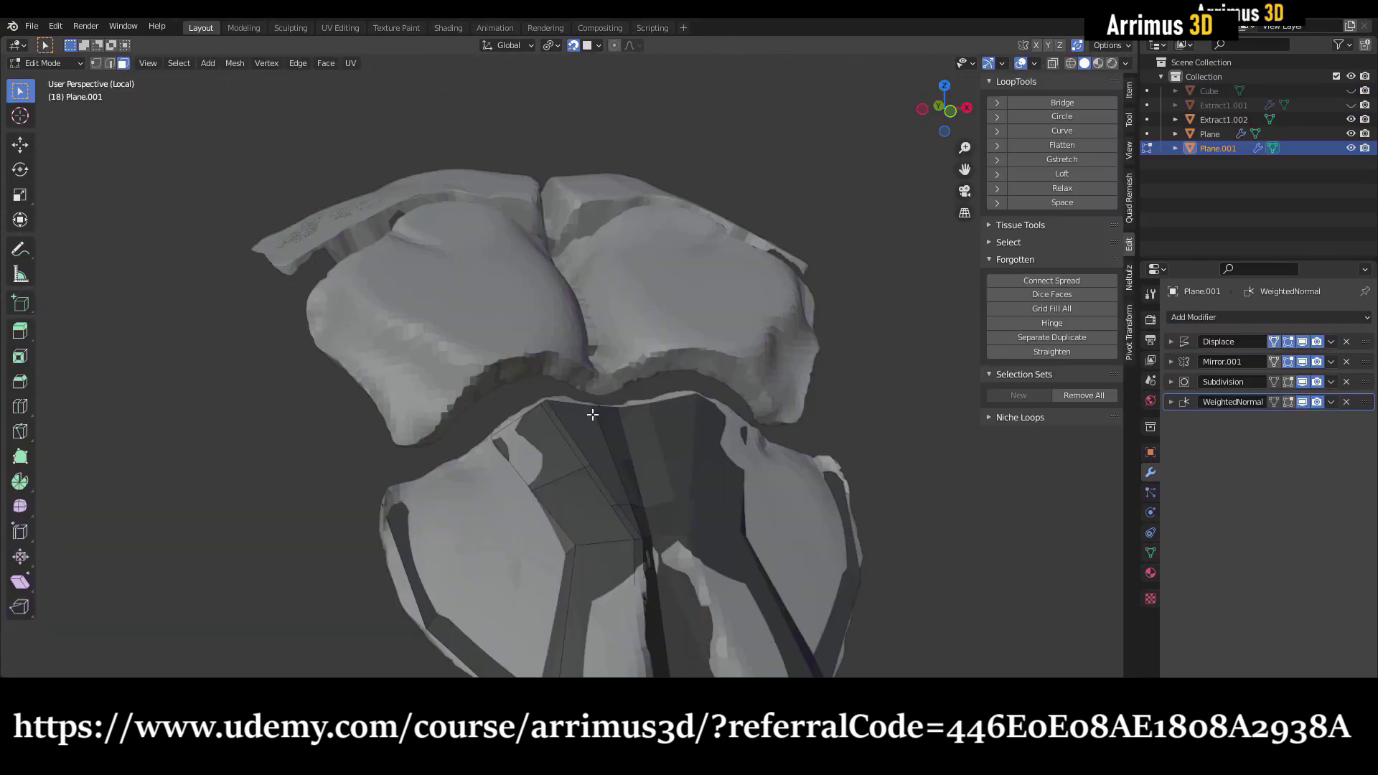
key("g")
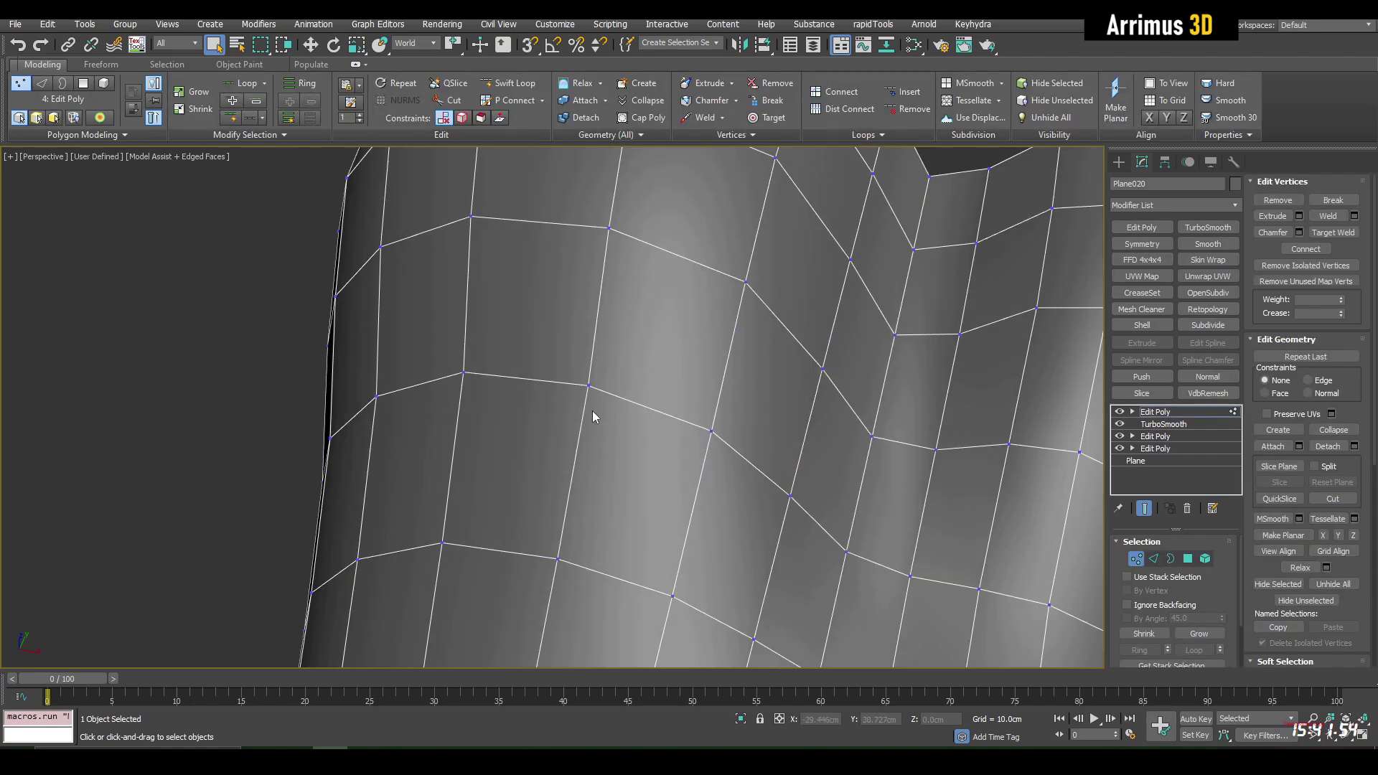
Cut a closed five-sided outline into the curved surface around an existing vertex
scroll(592, 410, "up", 5)
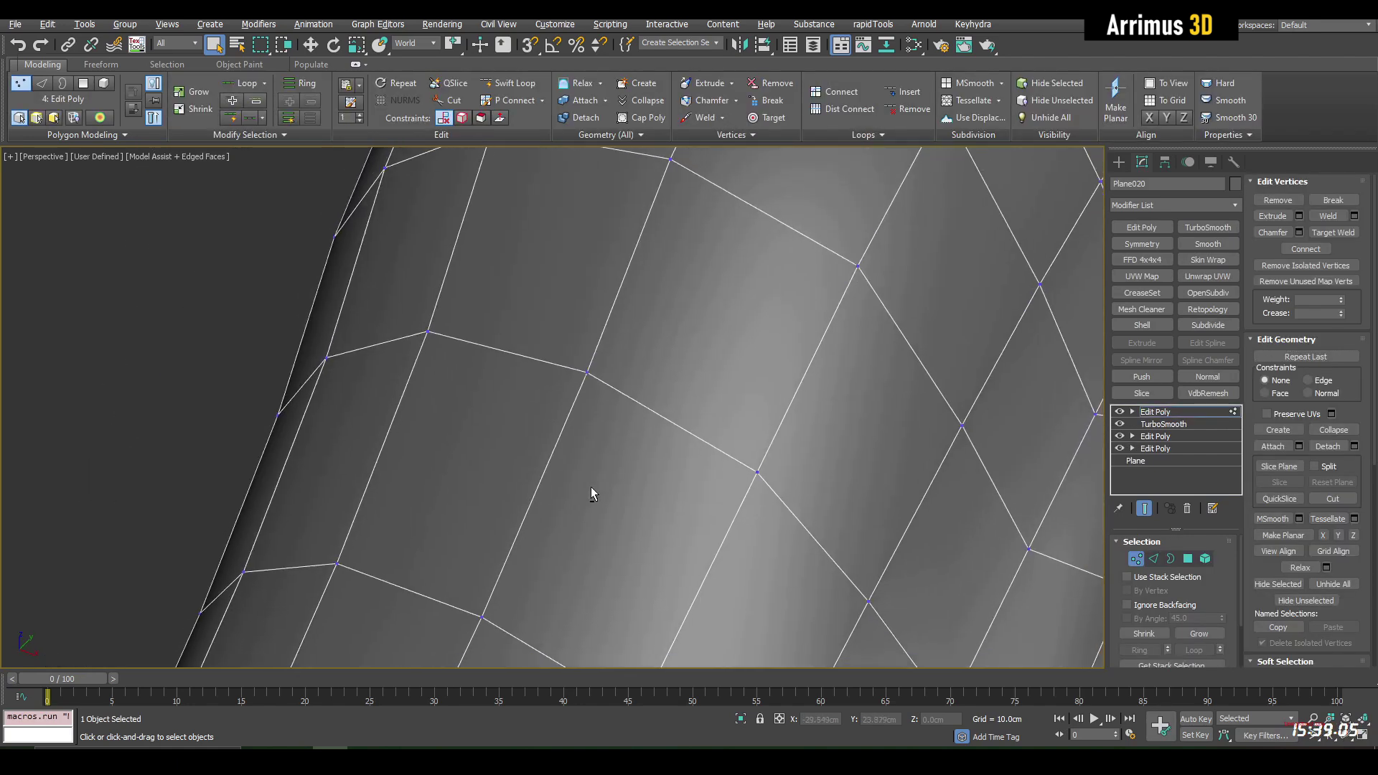
key("alt+c")
left_click(572, 491)
left_click(621, 489)
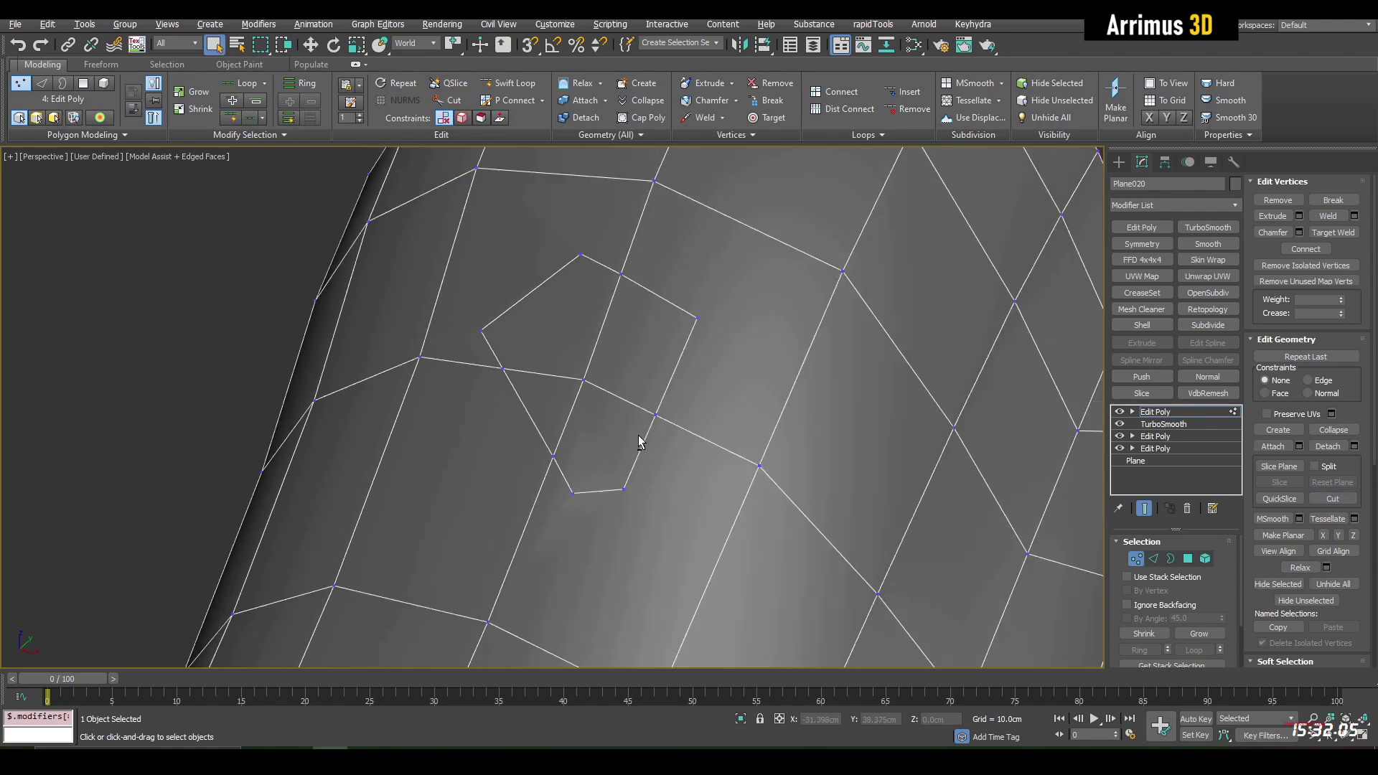
Select the four polygons inside the cut outline and sink them slightly into the surface
key("4")
left_click(603, 440)
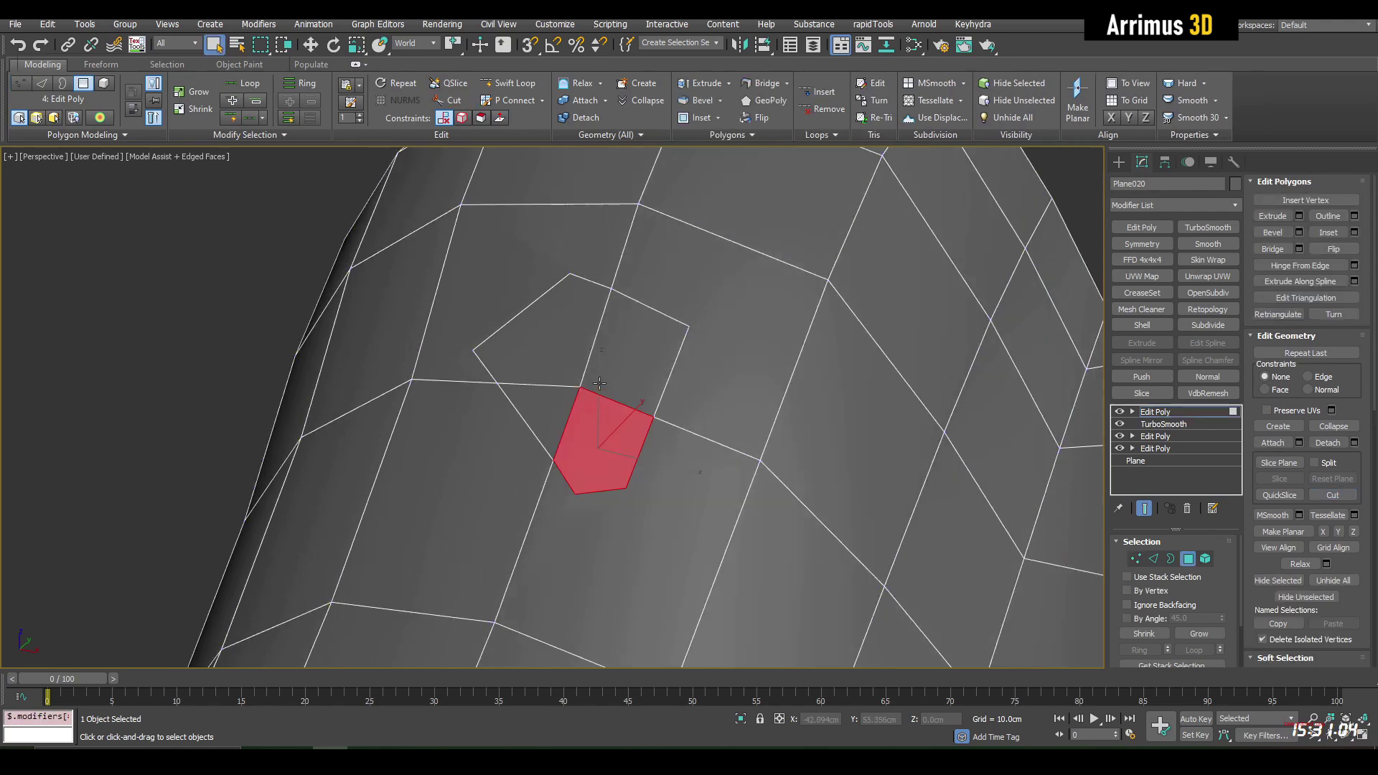
left_click(639, 345, "ctrl")
left_click(538, 341, "ctrl")
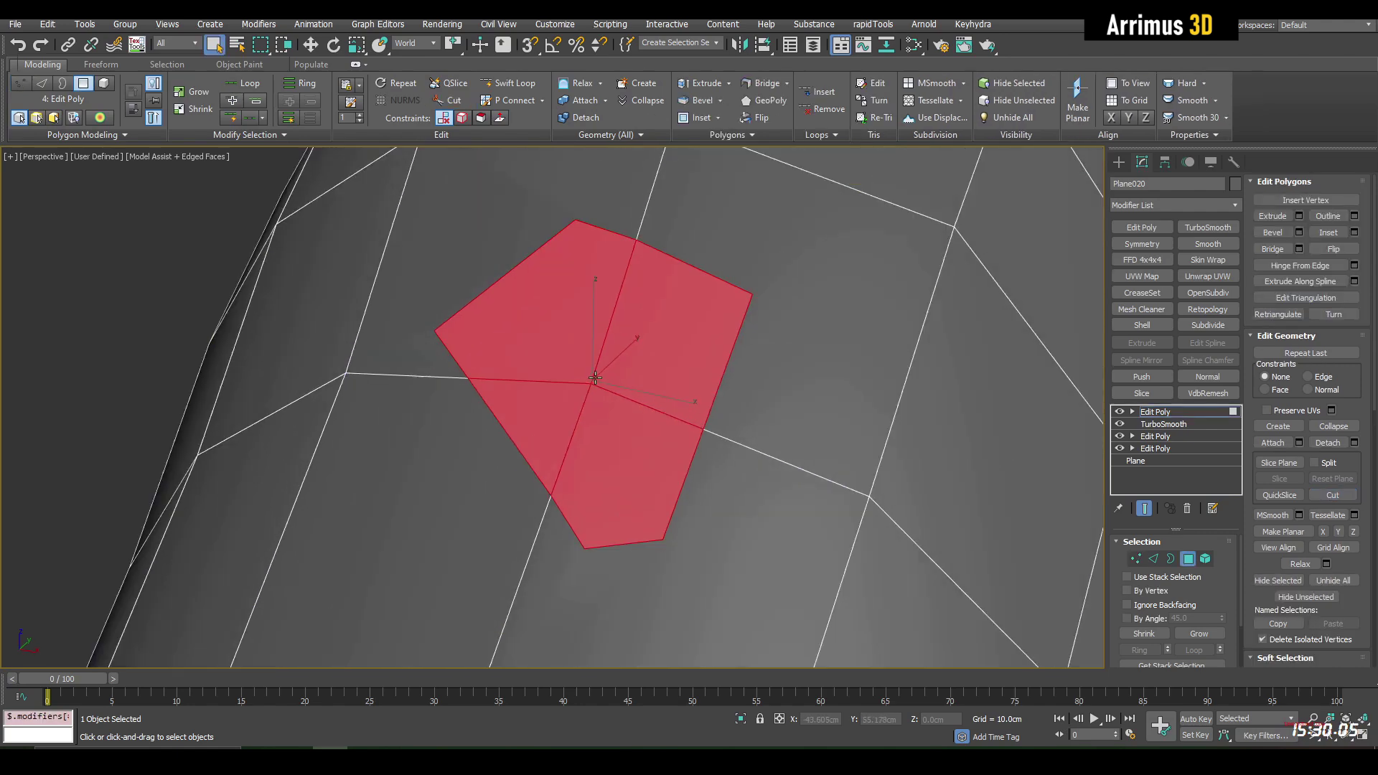
key("ctrl+shift+b")
left_click_drag(600, 347, 597, 387)
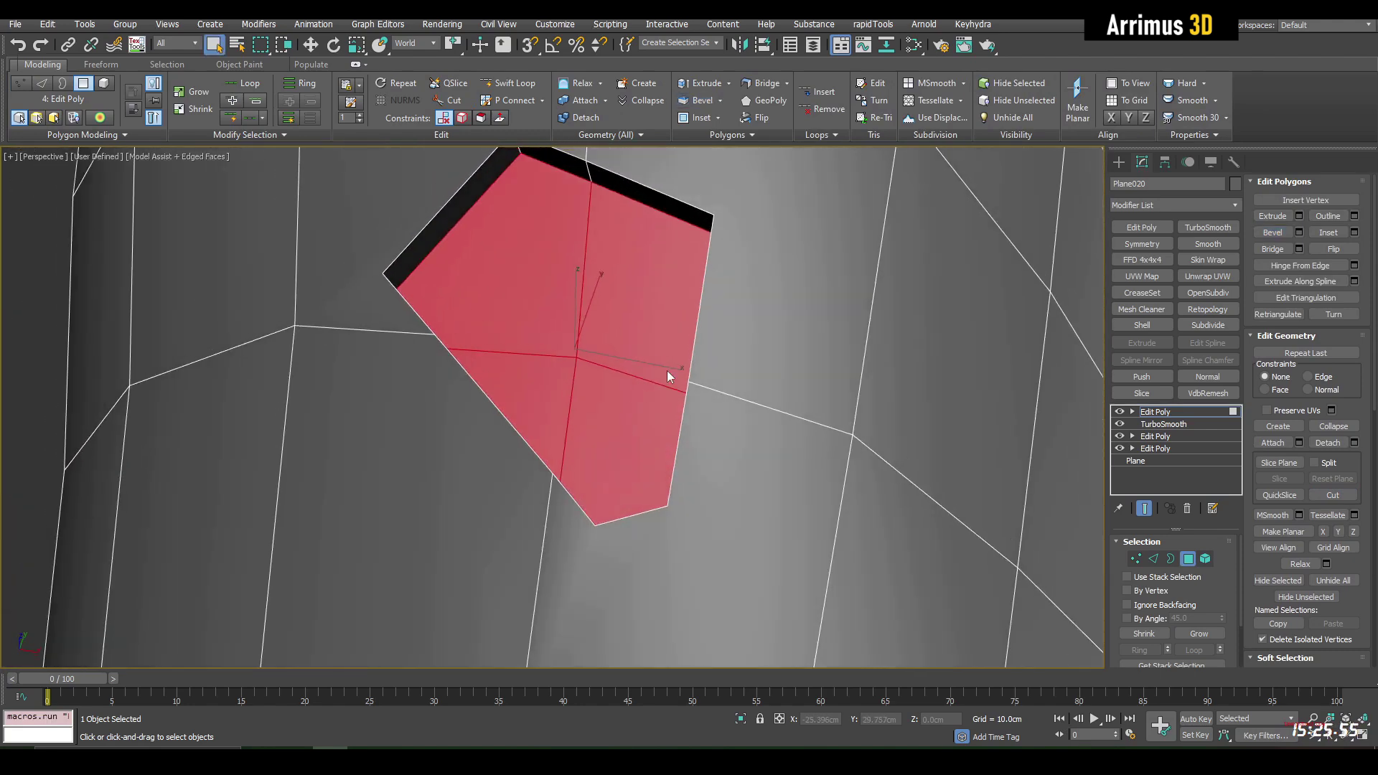
Detach the recessed polygons as a separate object and isolate that object
key("alt+d")
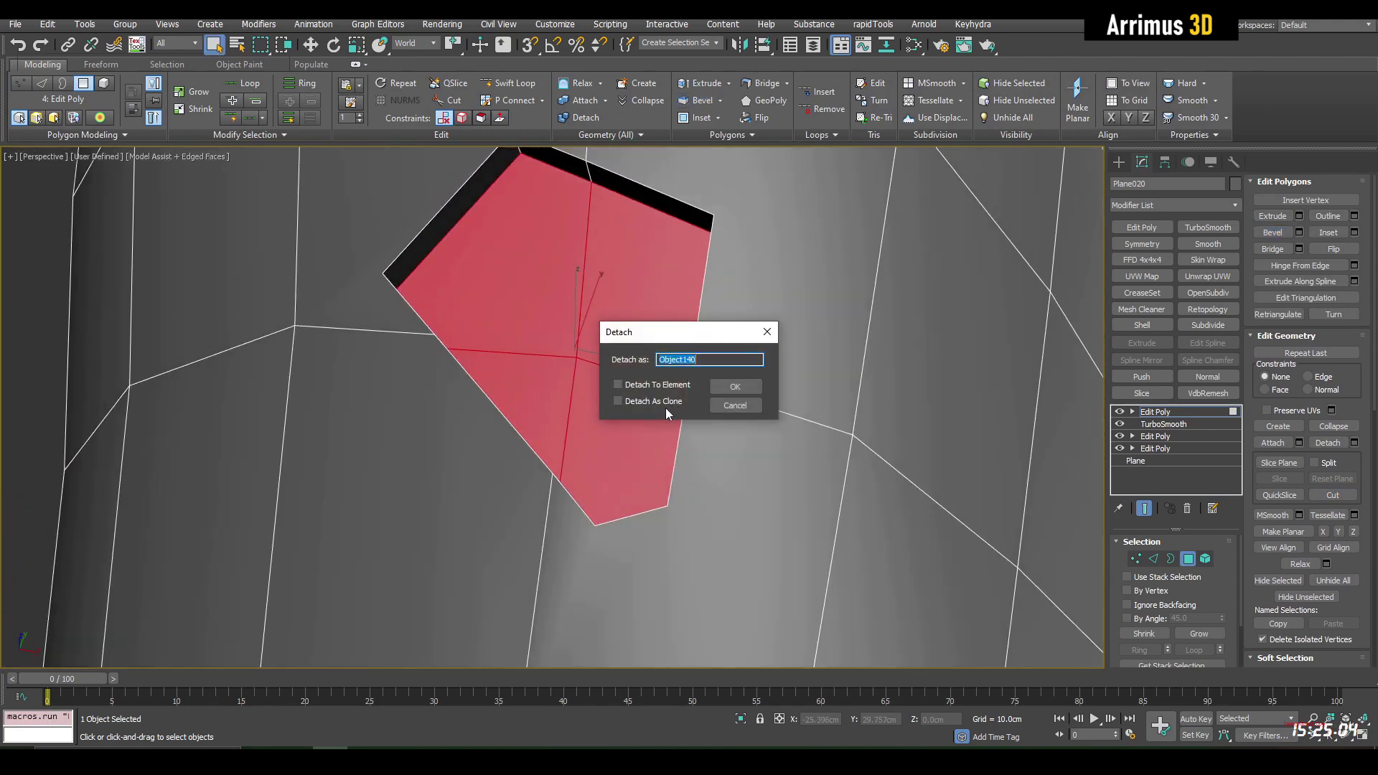
key("Return")
left_click(623, 337)
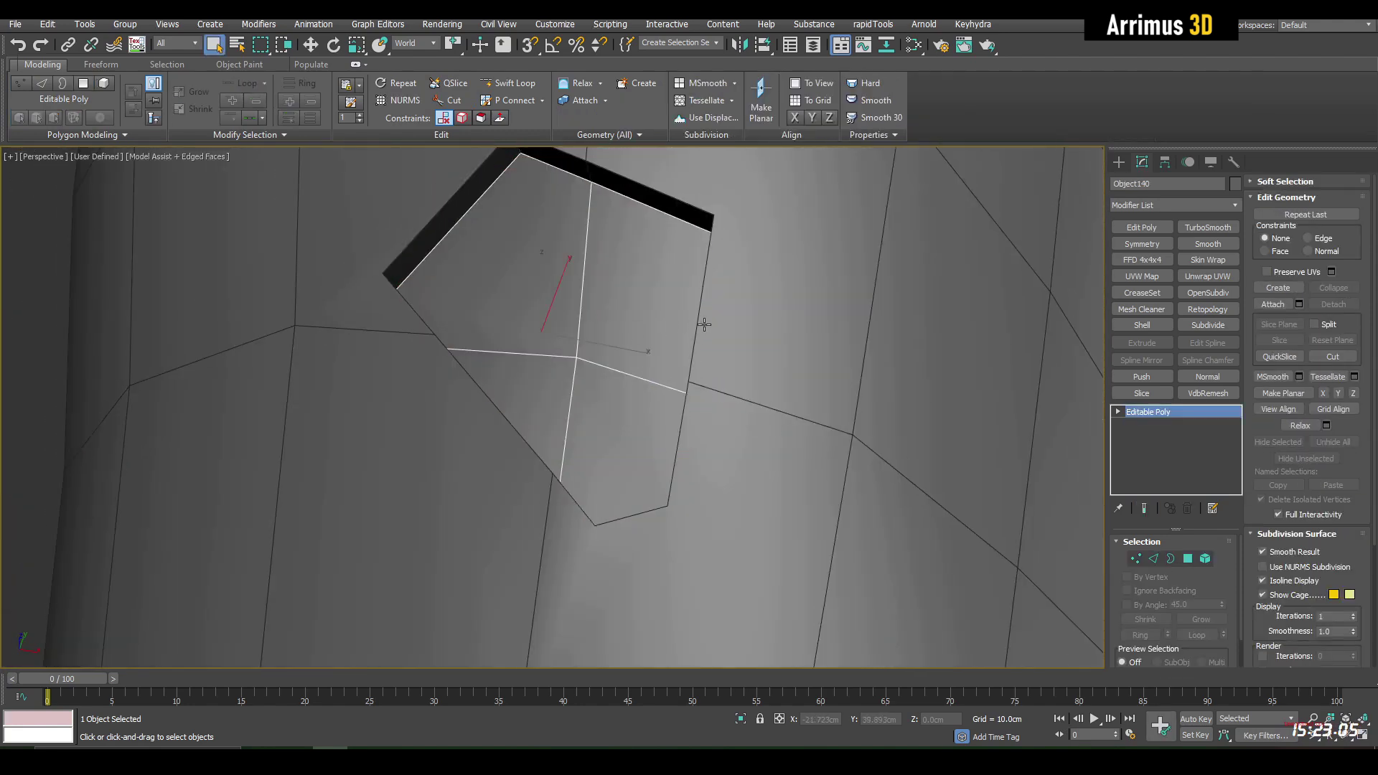
key("alt+q")
middle_click_drag(658, 347, 673, 305)
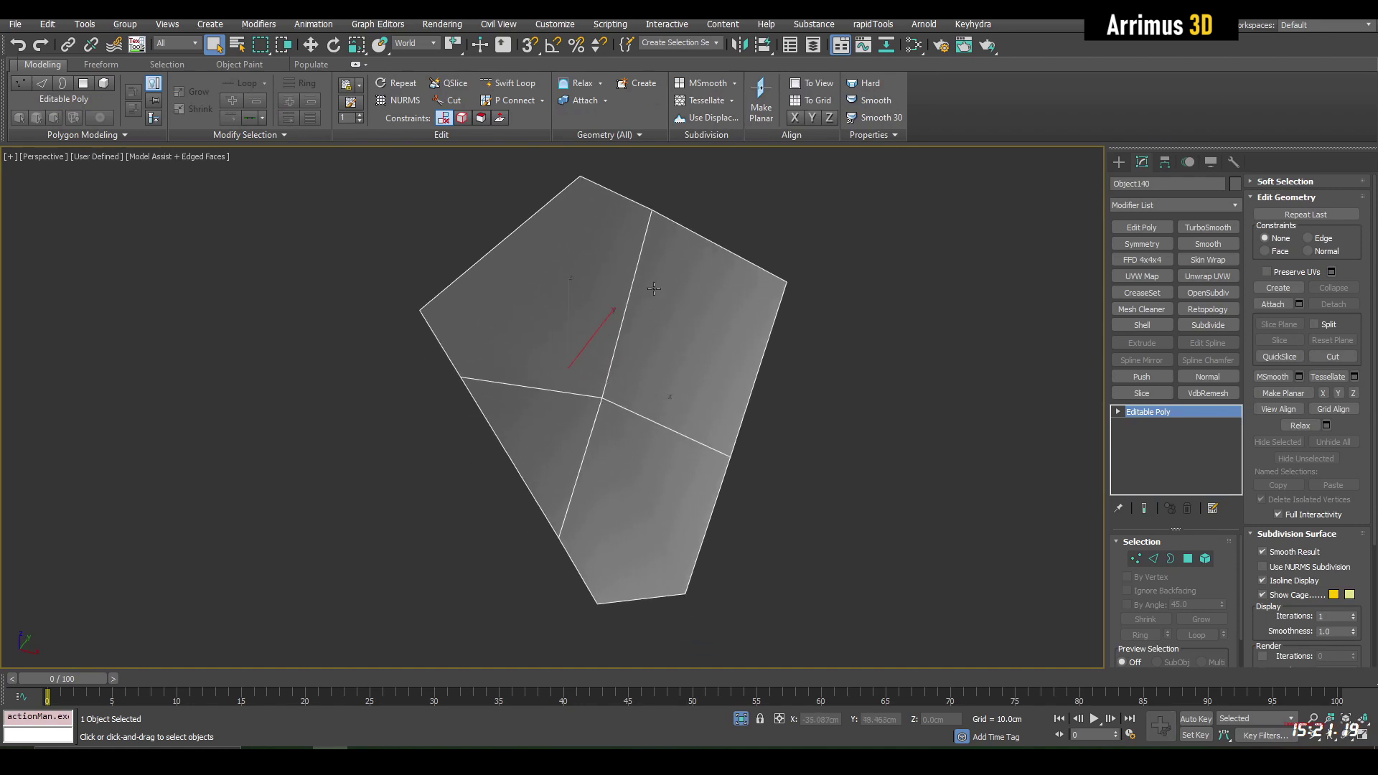
Add an Edit Poly modifier, cut the detached piece from its upper corner to its bottom edge, and delete the left part
key("alt+e")
key("alt+c")
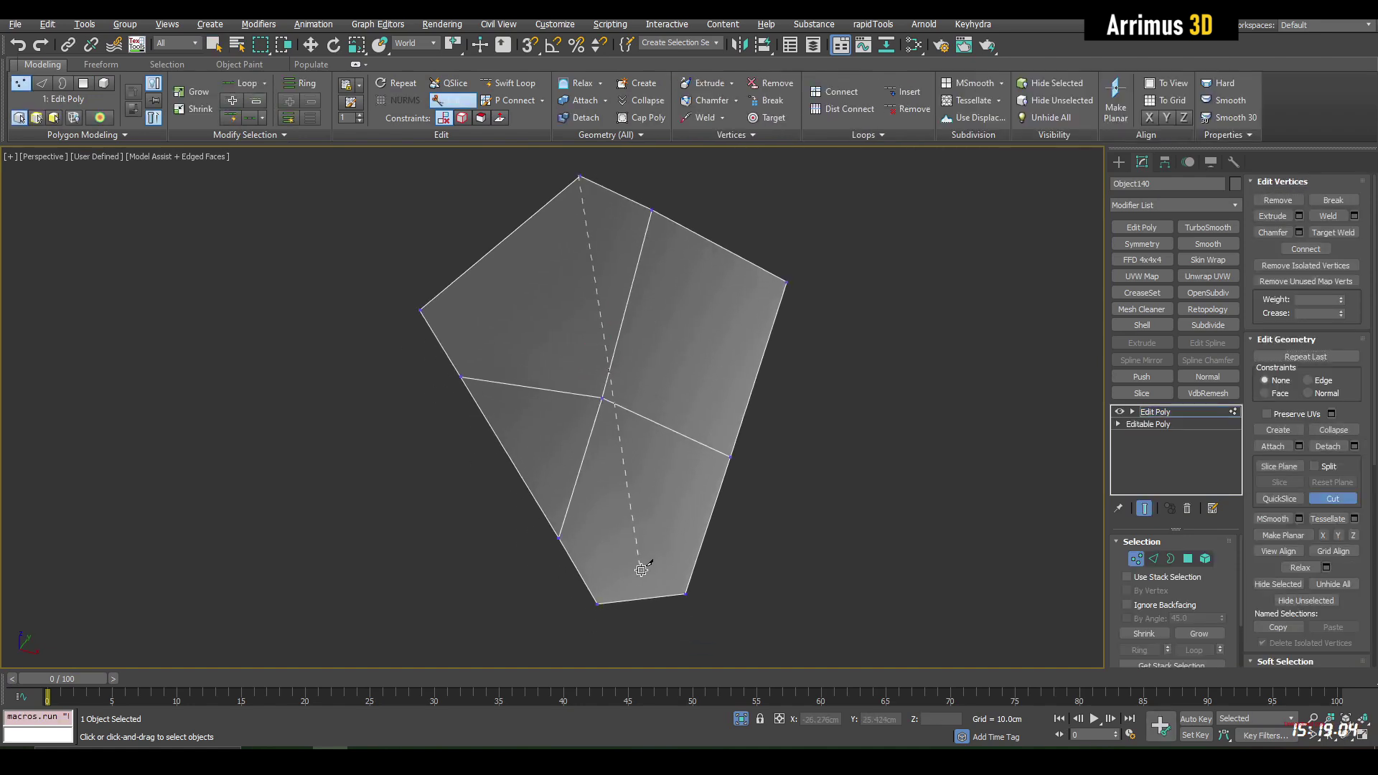
left_click(641, 597)
right_click(429, 354)
left_click_drag(384, 258, 478, 388)
key("Delete")
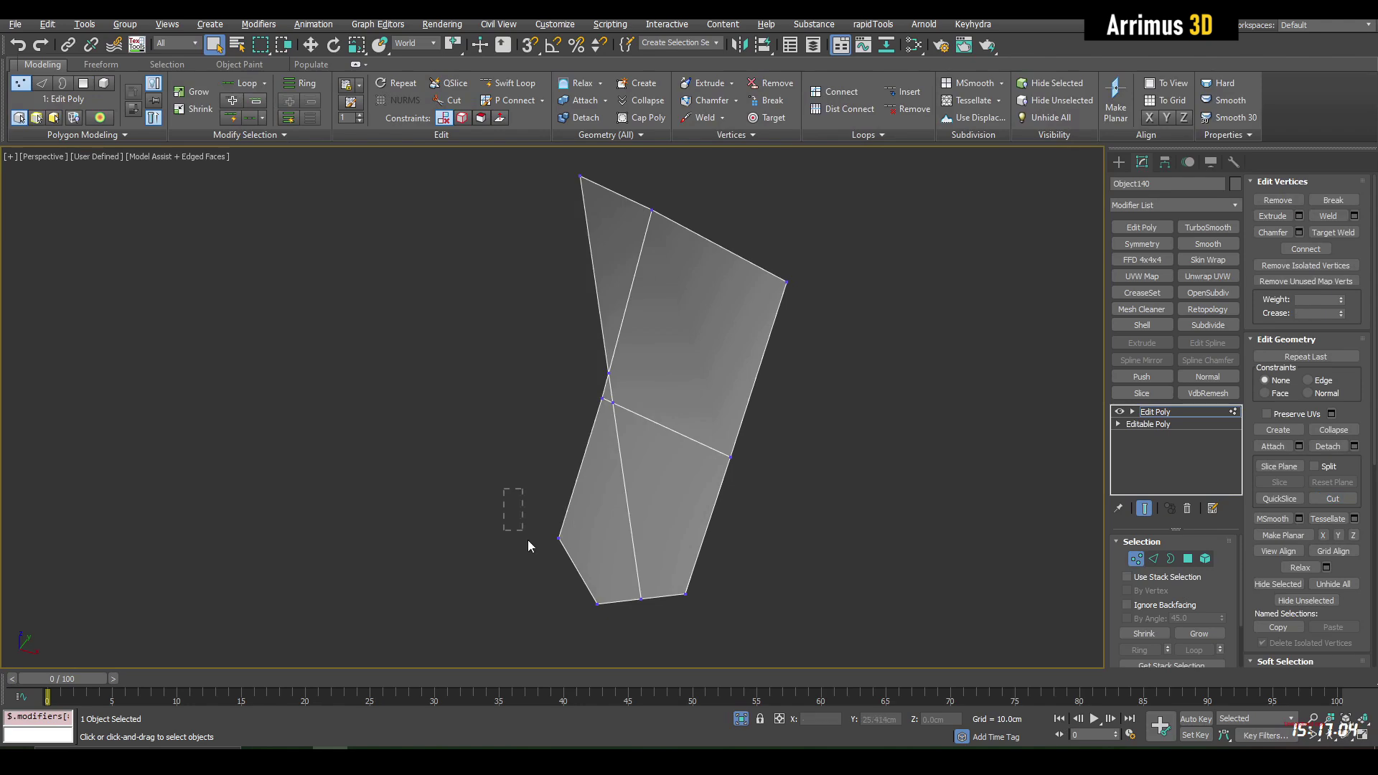
left_click_drag(607, 639, 607, 639)
key("Delete")
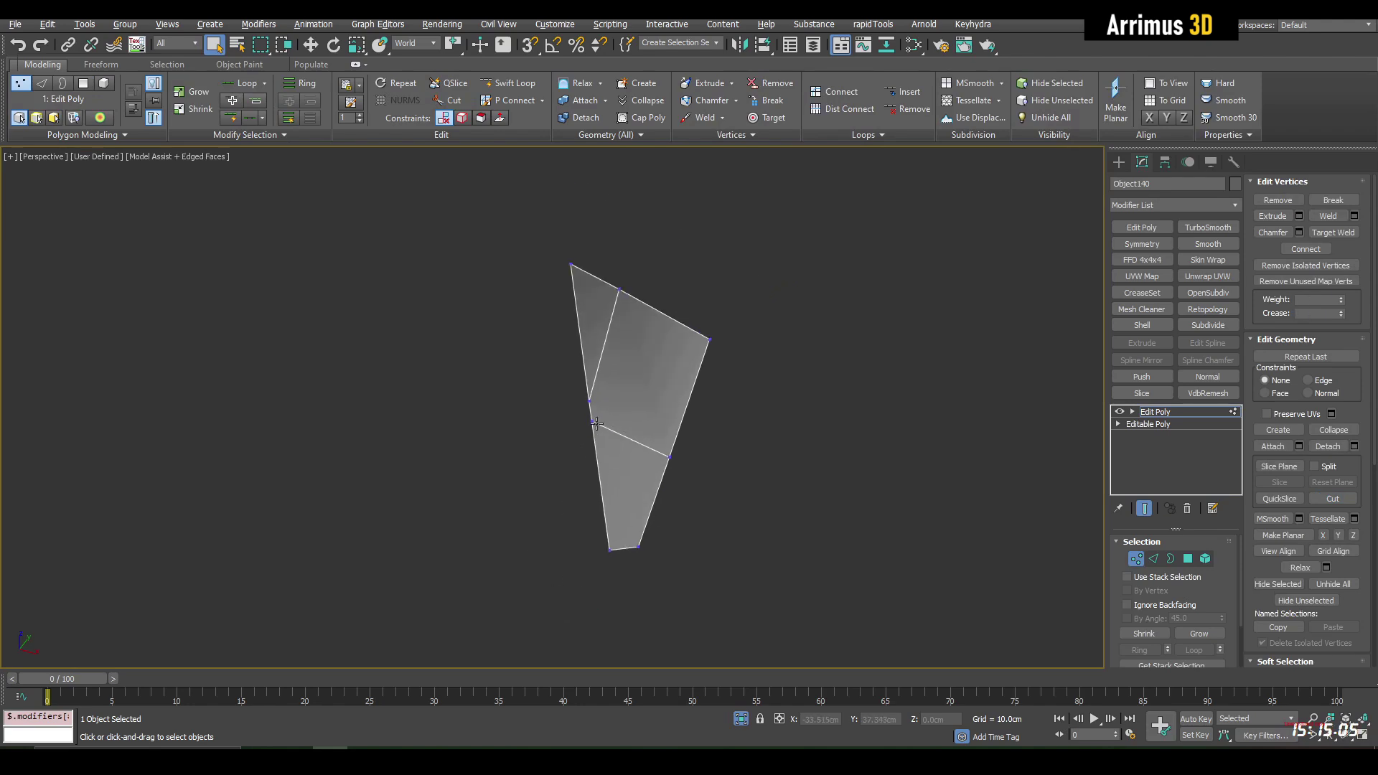
key("1")
Show the full model again and examine the trimmed piece's placement and its pivot location relative to the surface
middle_click_drag(631, 395, 802, 394, "alt")
scroll(624, 391, "down", 6)
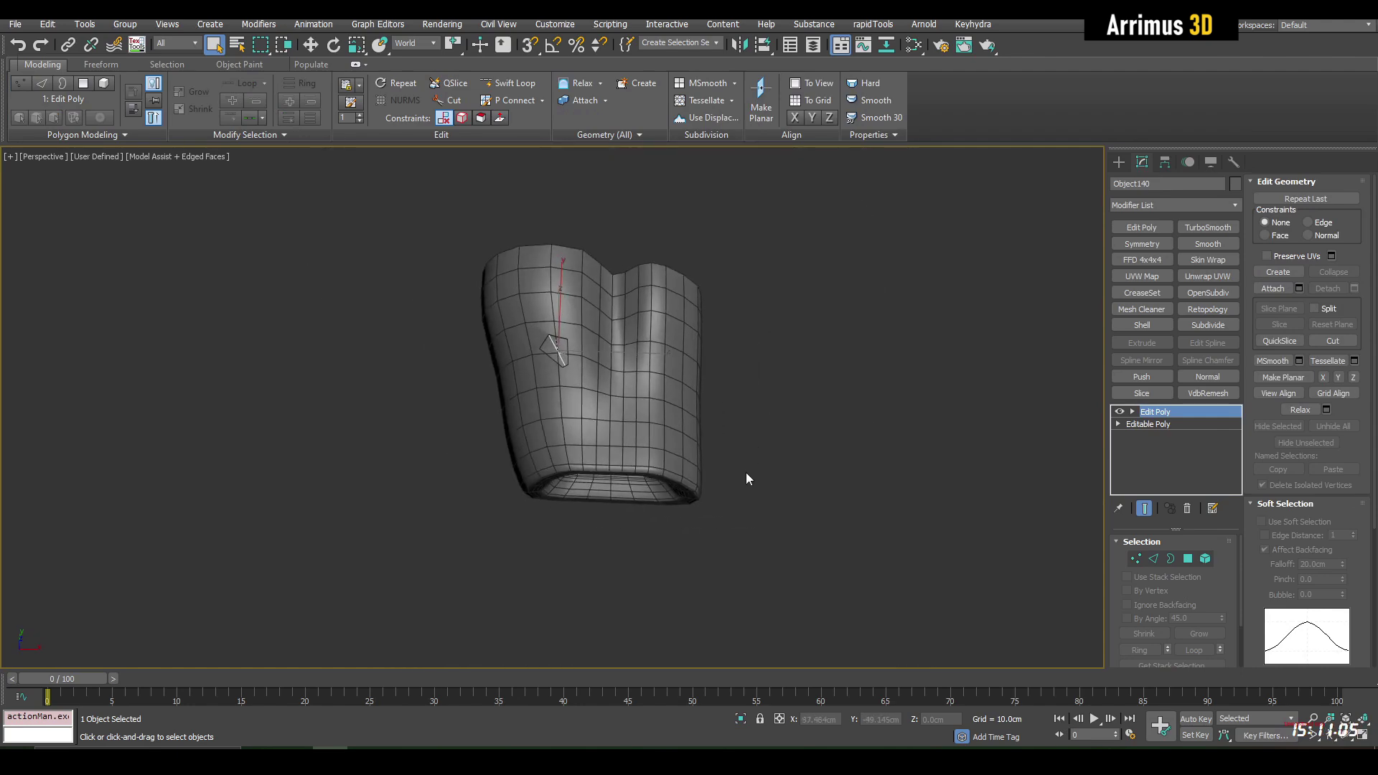
scroll(538, 357, "up", 3)
middle_click_drag(538, 357, 583, 344, "alt")
key("z")
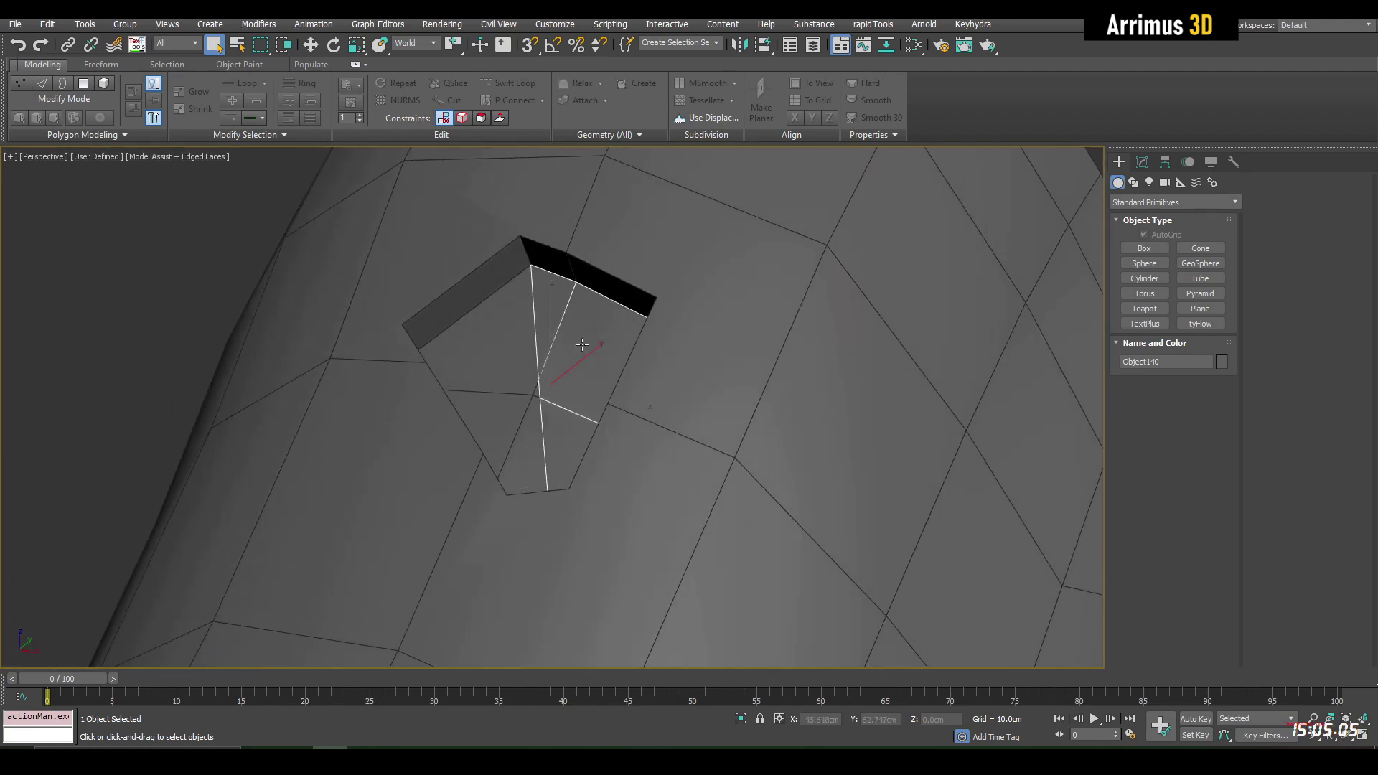
middle_click_drag(582, 344, 729, 339, "alt")
key("w")
scroll(691, 388, "down", 10)
scroll(739, 483, "up", 3)
key("q")
key("w")
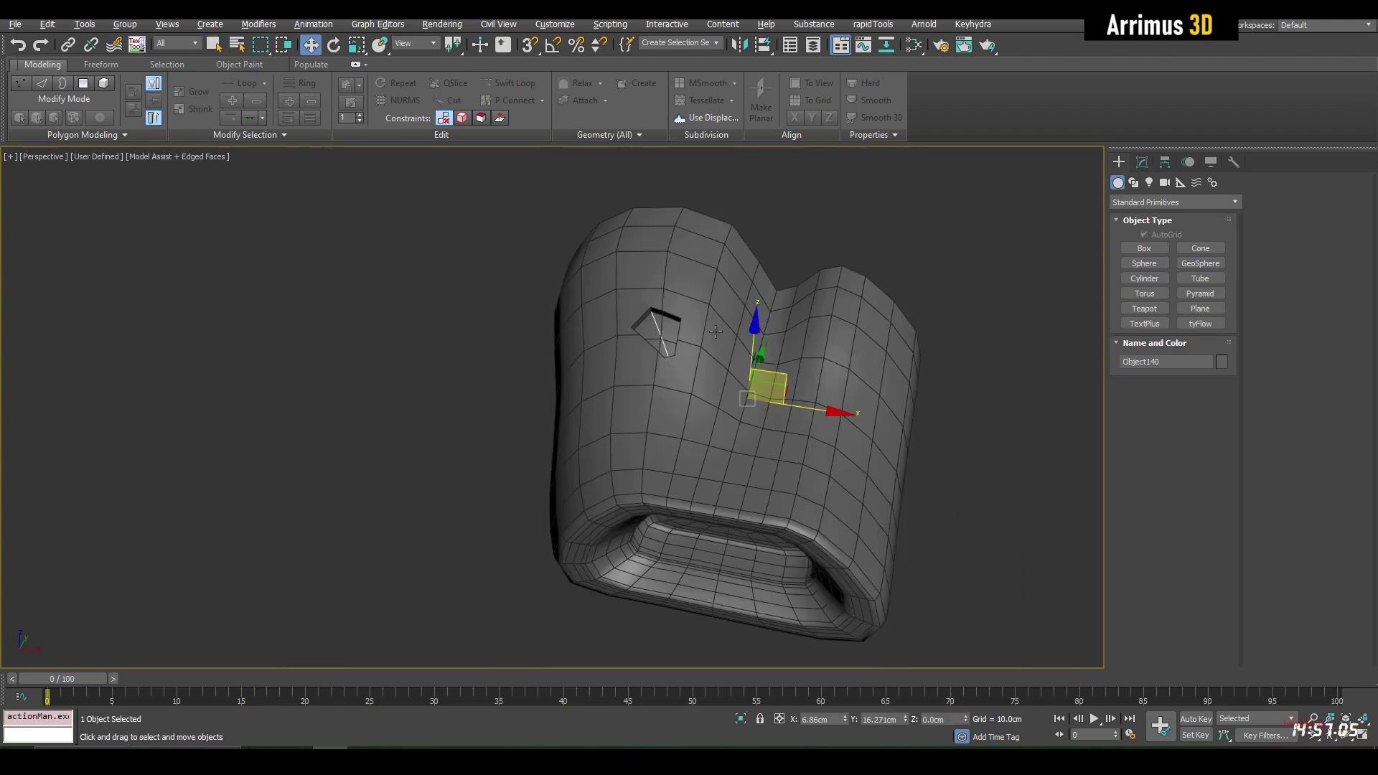
scroll(729, 339, "up", 3)
Try mirroring the trimmed piece with a flipped X-axis Symmetry modifier, and remove the modifier
left_click(1143, 162)
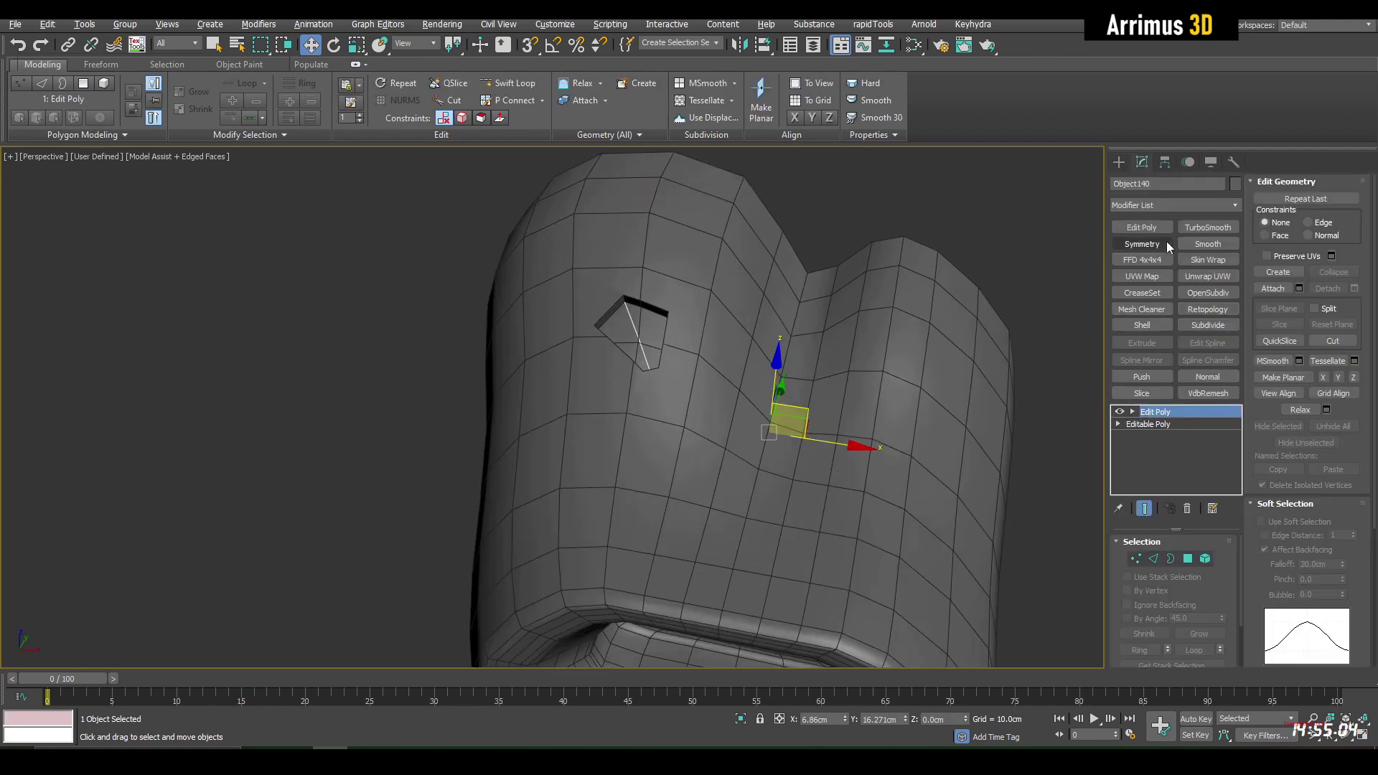
left_click(1163, 243)
left_click(1157, 584)
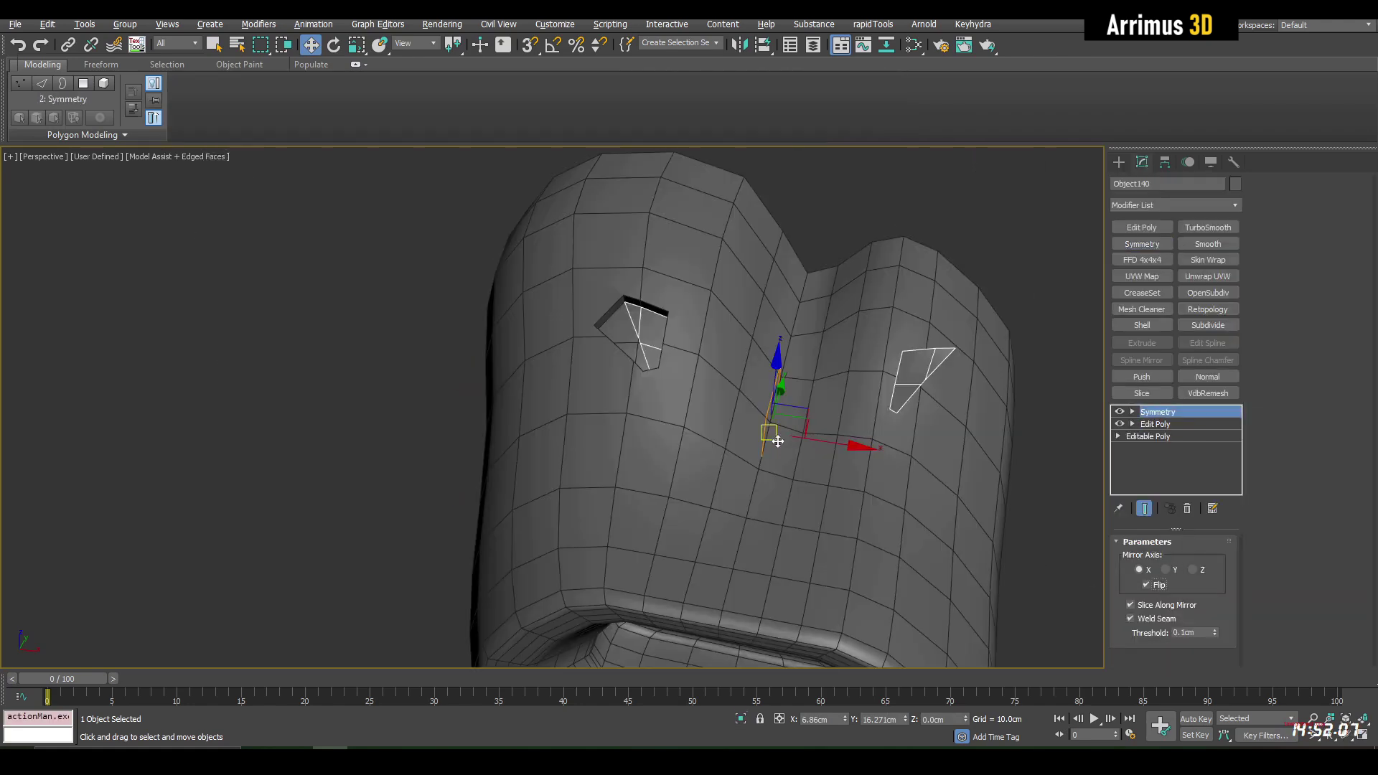
scroll(777, 442, "down", 5)
middle_click_drag(778, 442, 838, 378, "alt")
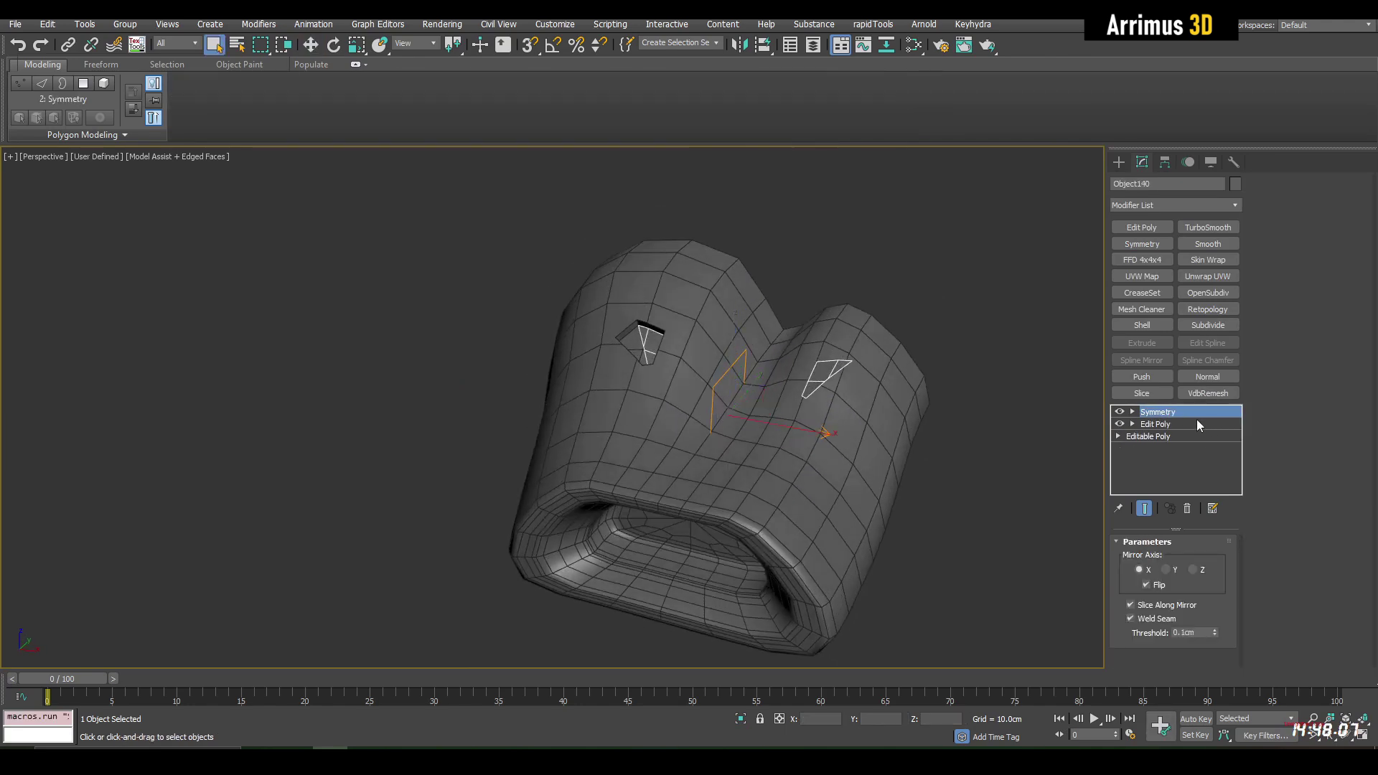
right_click(1198, 425)
left_click(1221, 433)
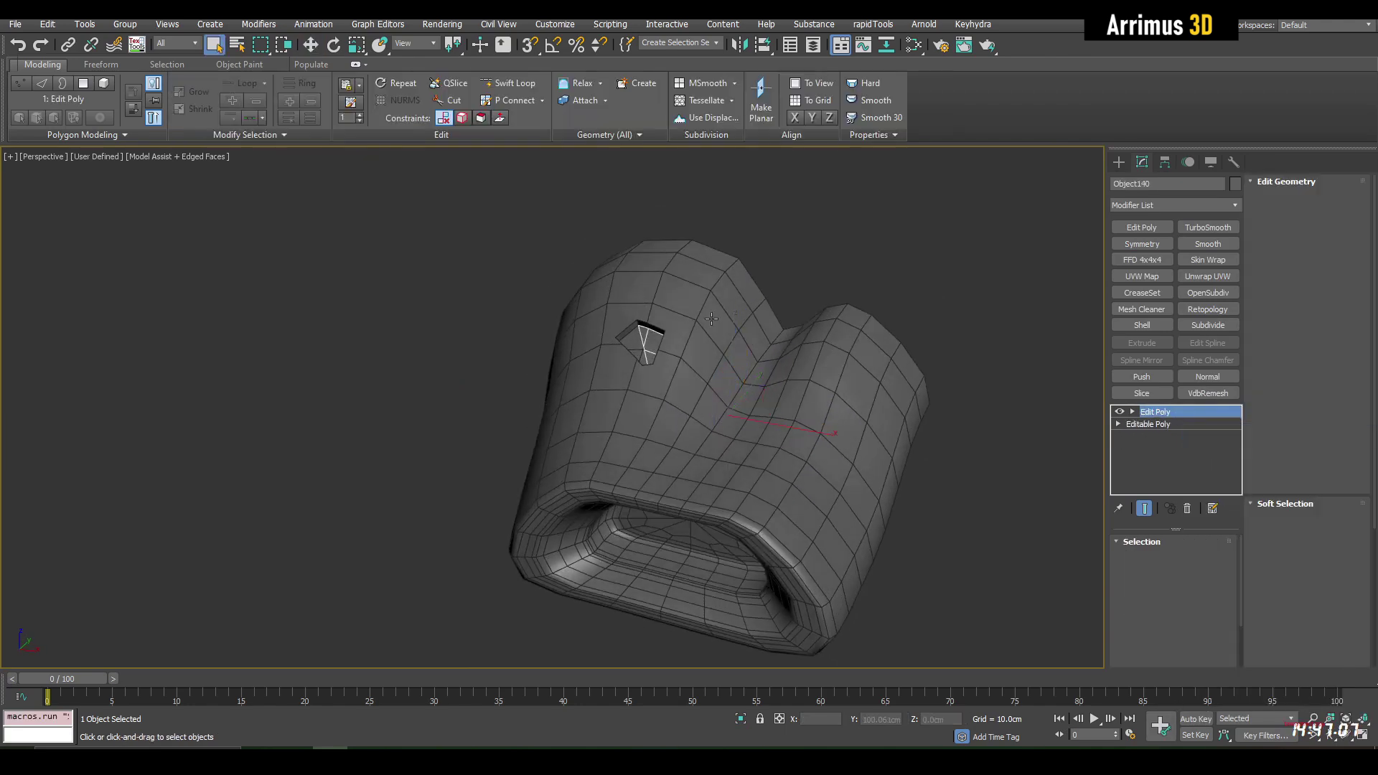
Isolate the trimmed piece and thicken it with a Shell modifier at 1.0 cm outer amount
scroll(698, 342, "up", 3)
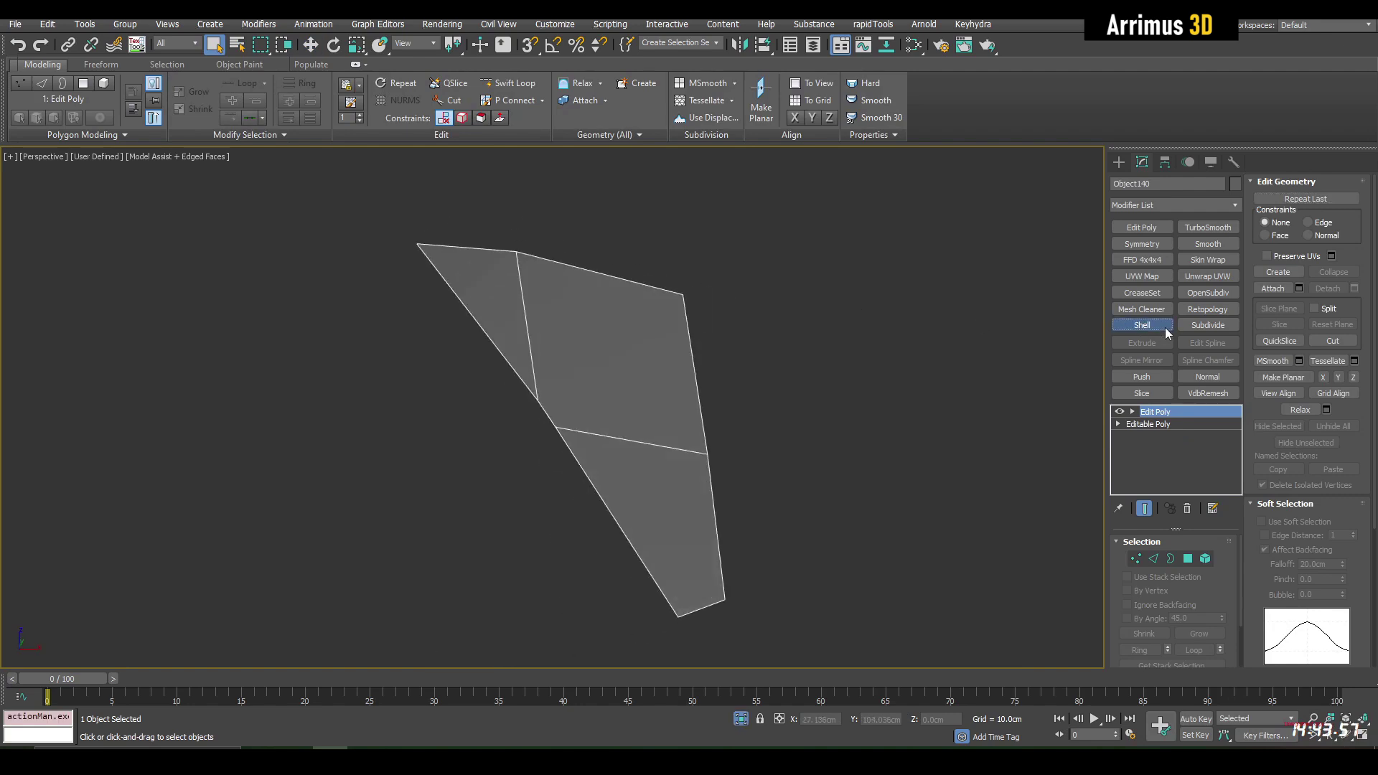
left_click(1163, 326)
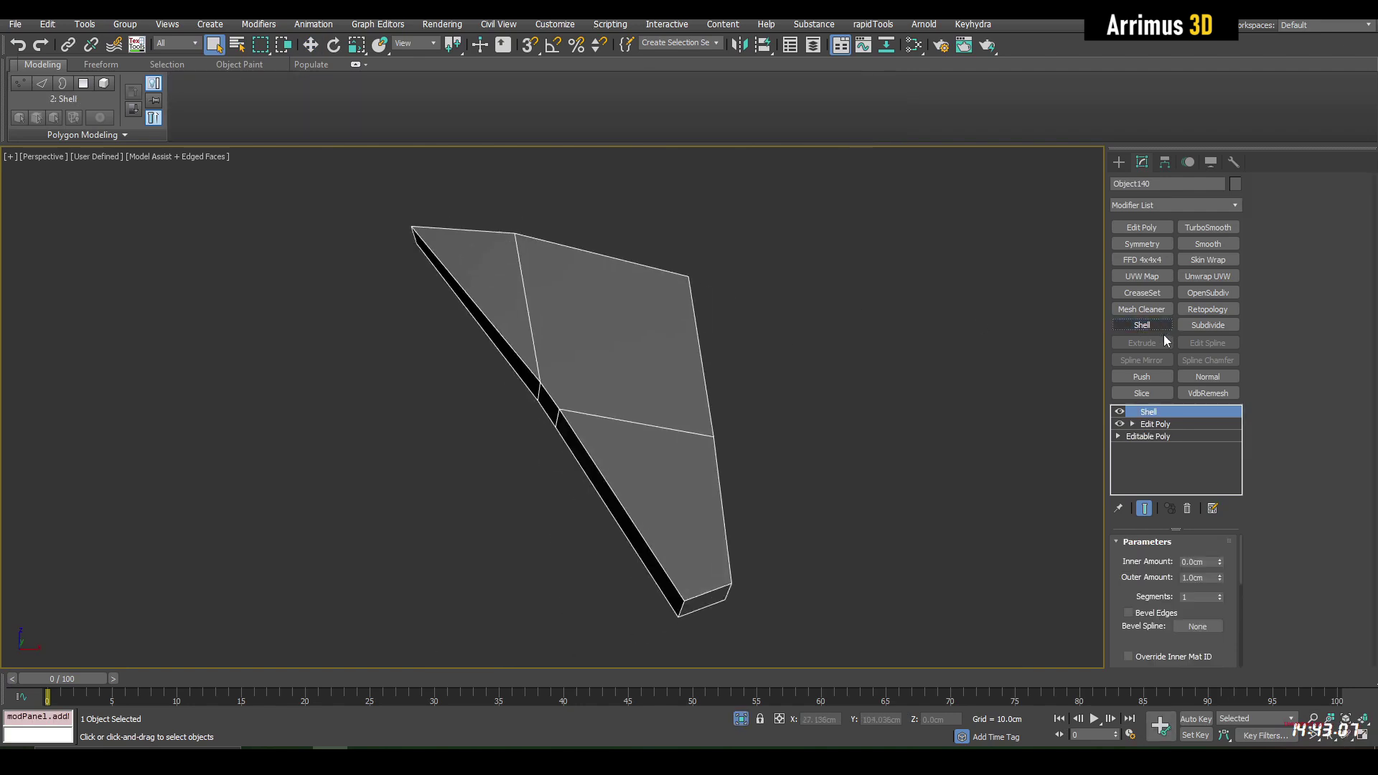
left_click(921, 458)
Draw a plane about 8.2 by 9.7 cm on the shelled piece's cut side, starting at the middle of that side
key("b")
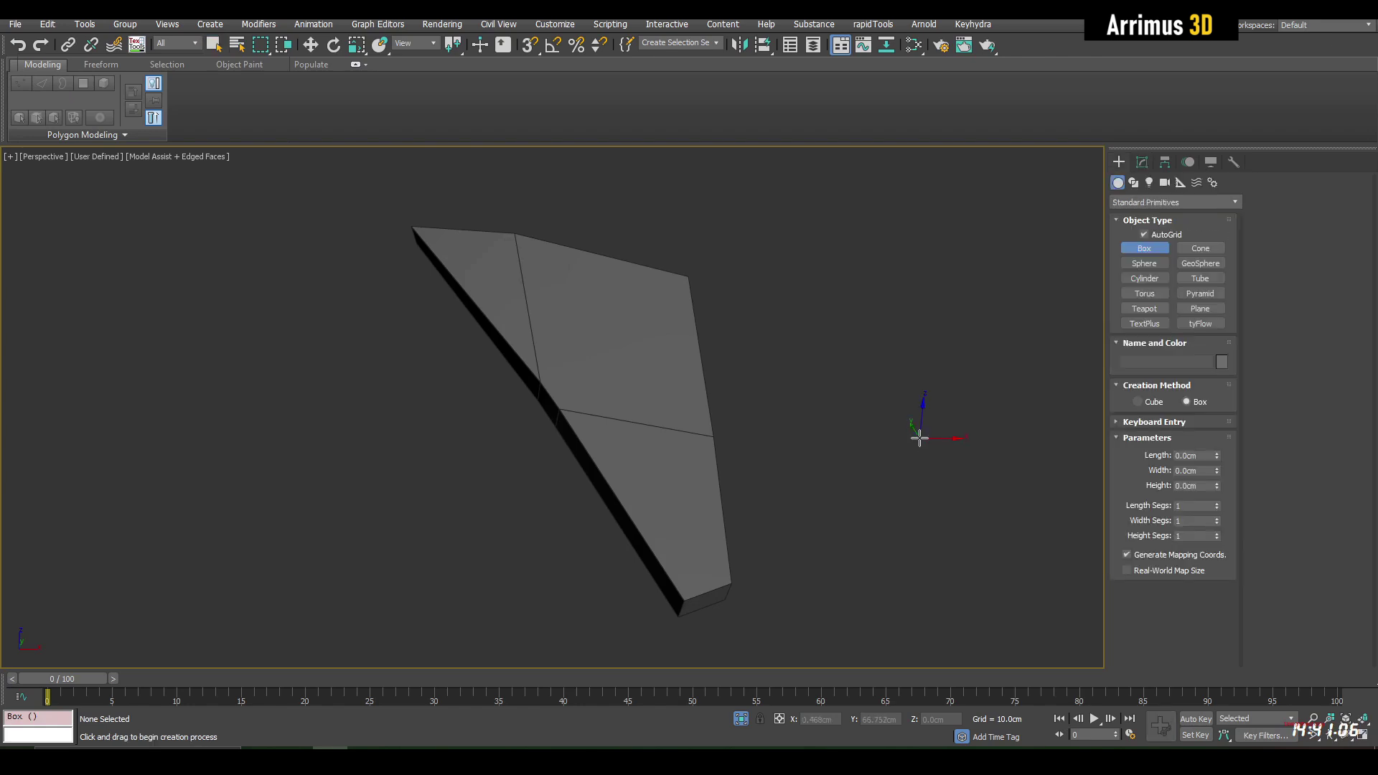
key("p")
middle_click_drag(876, 330, 784, 363, "alt")
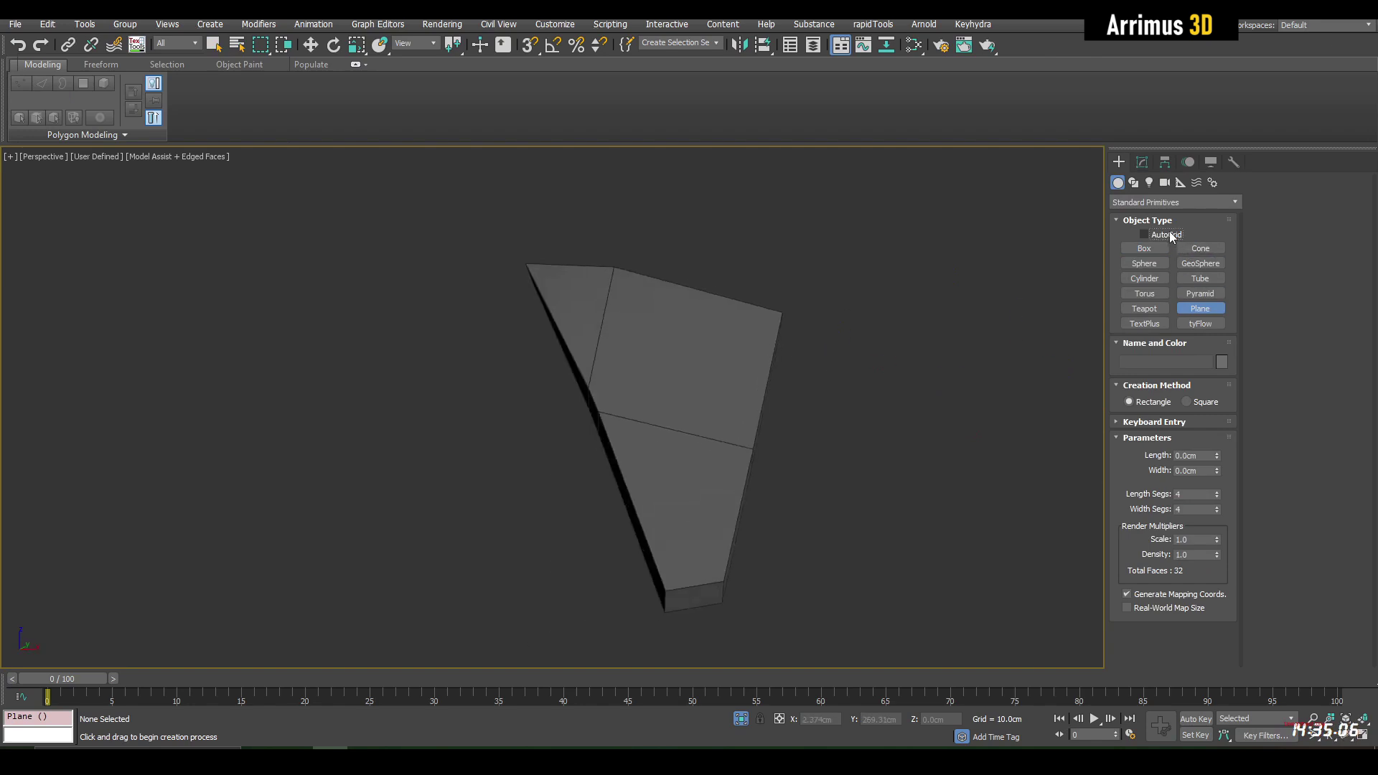
middle_click_drag(583, 381, 628, 386, "alt")
left_click_drag(596, 397, 841, 191)
Center the plane over the bend of the cut side using local axes and rotate it to follow that side
key("w")
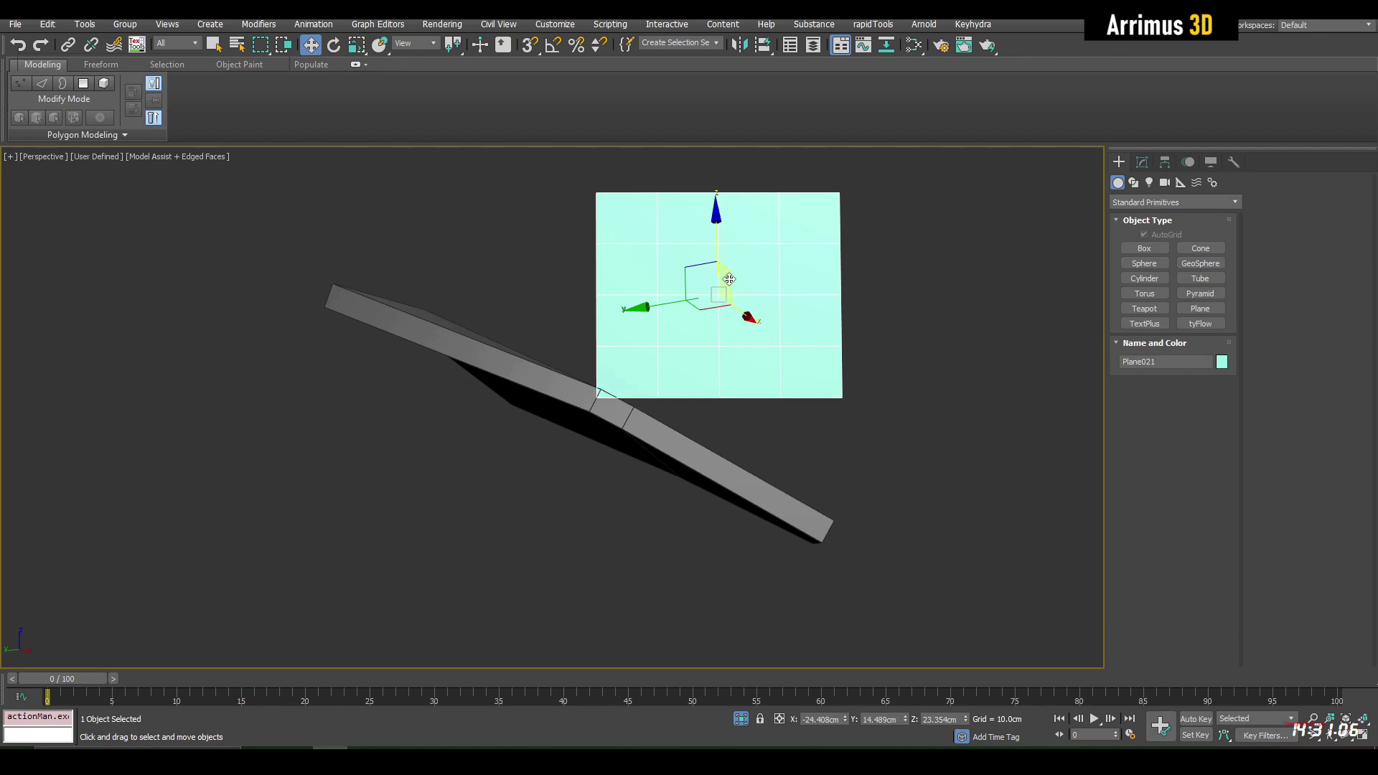
key("alt+w")
left_click(424, 45)
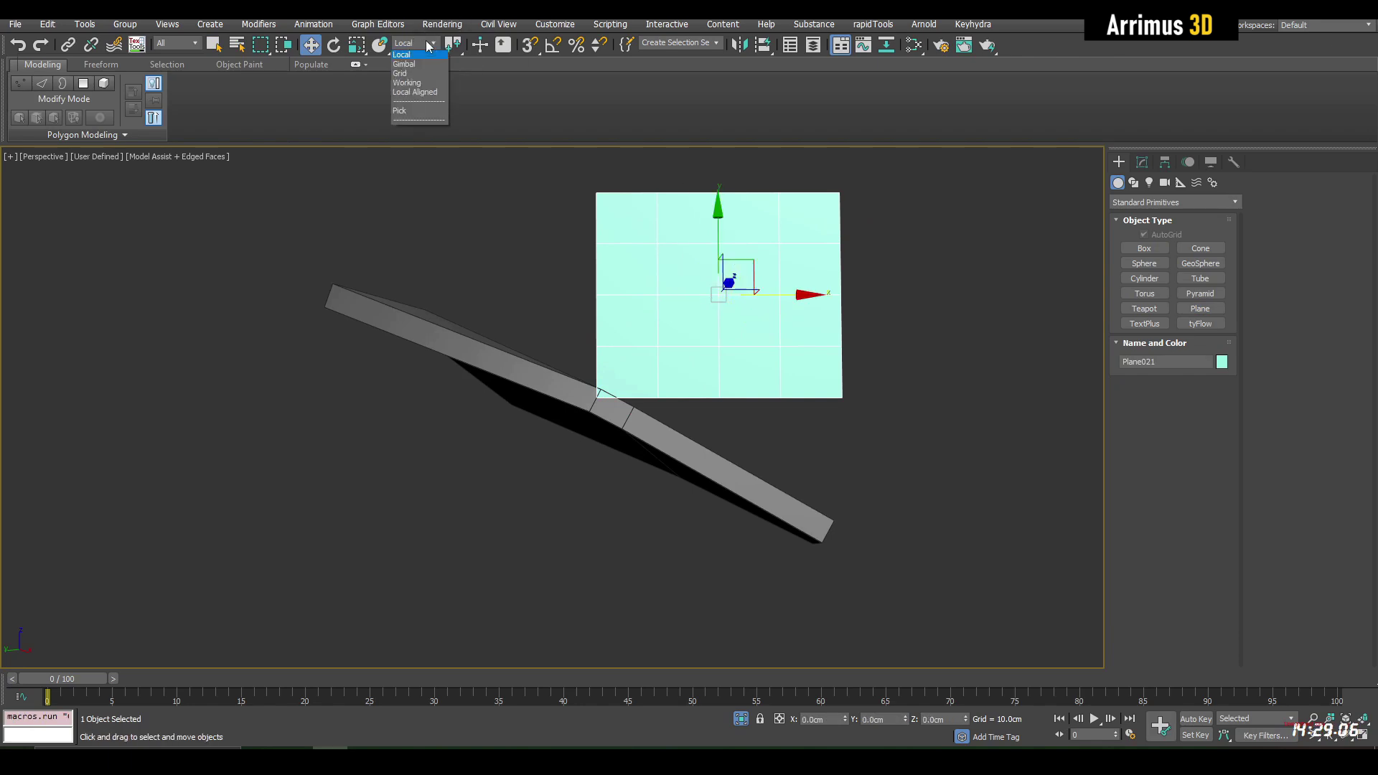
left_click(424, 96)
left_click_drag(740, 272, 616, 370)
key("e")
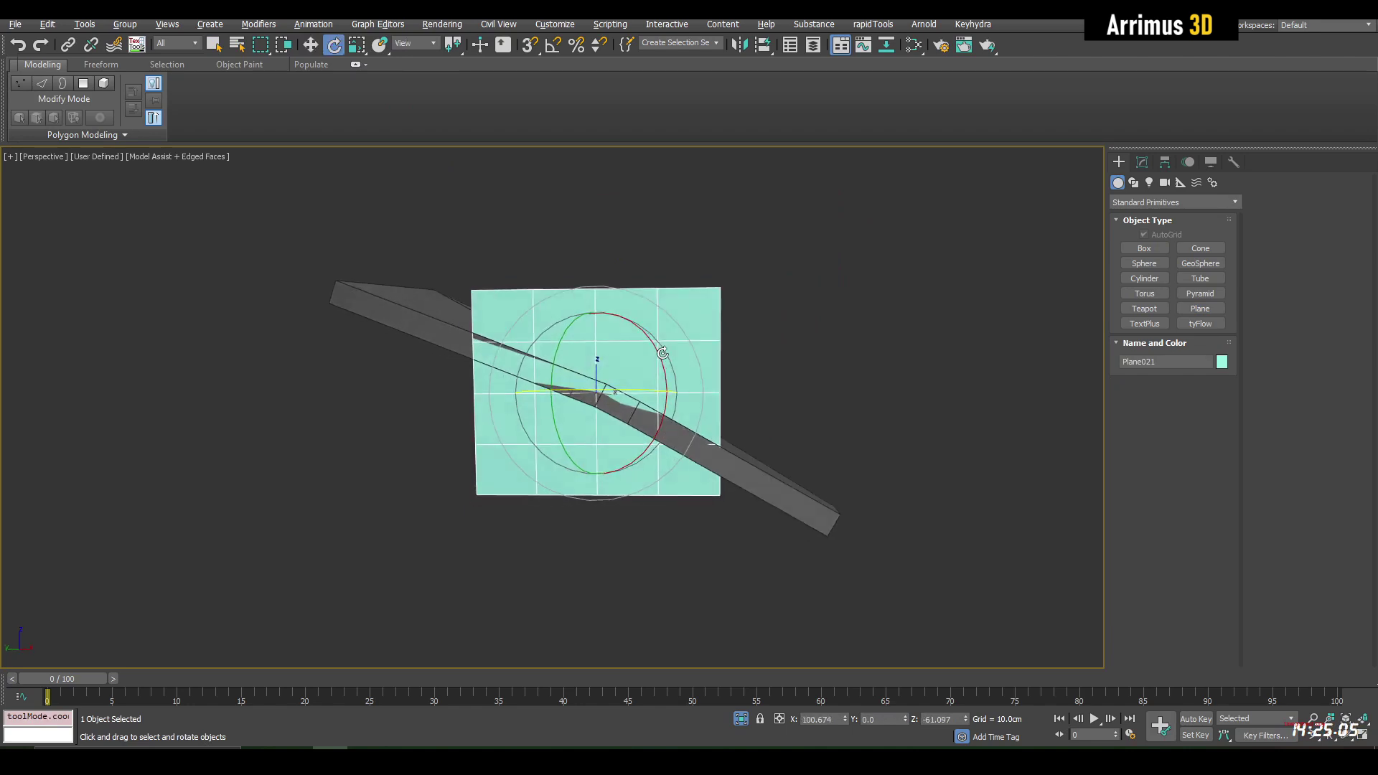
left_click_drag(653, 336, 671, 381)
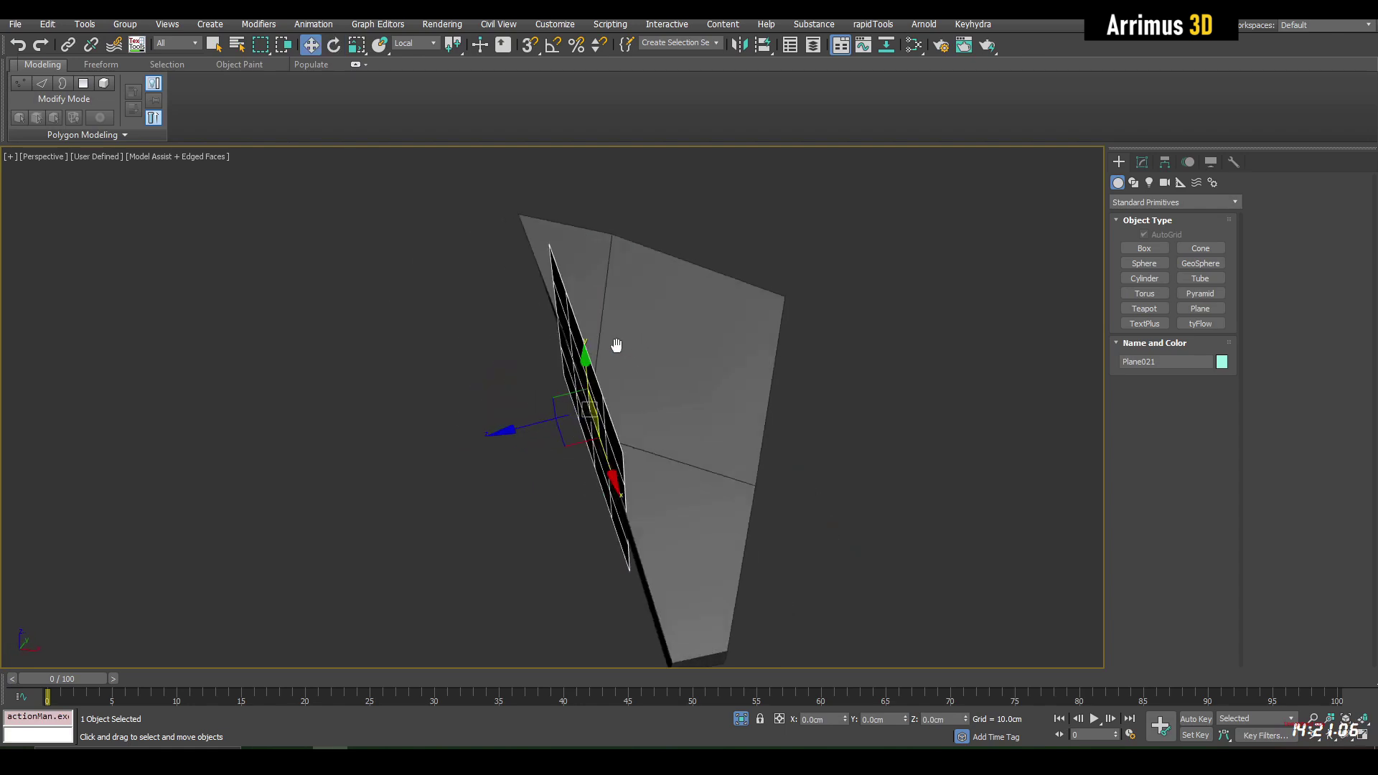
Set the plane's length and width segments to 1
left_click(1143, 163)
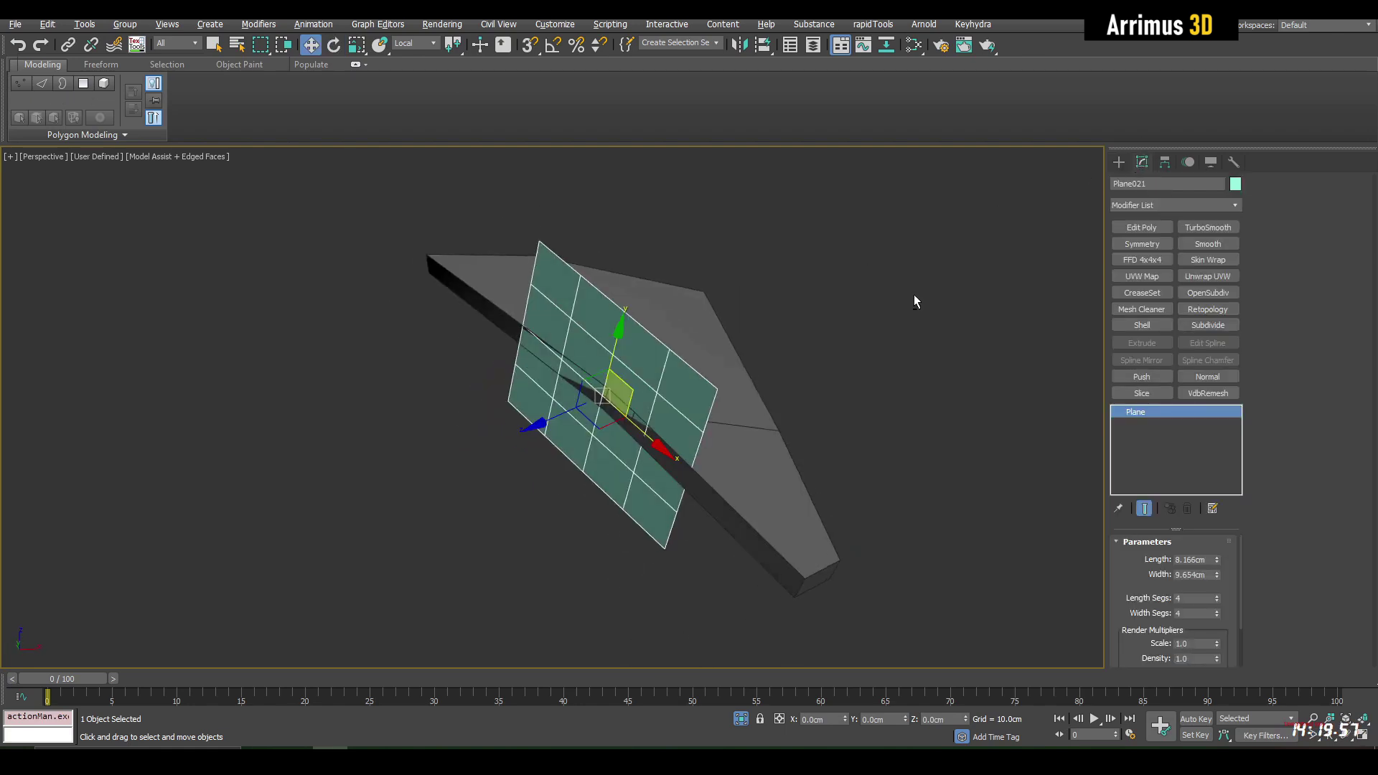
left_click(1218, 615)
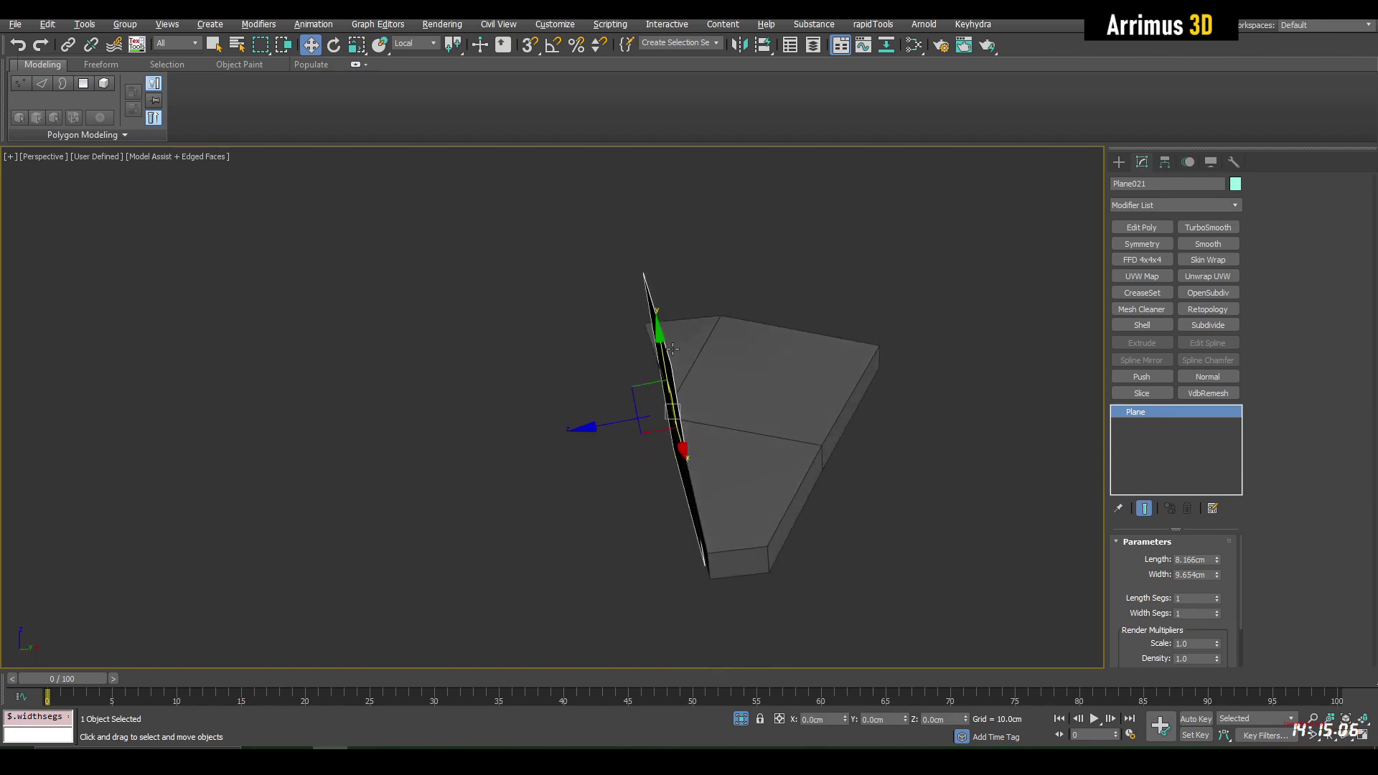
key("q")
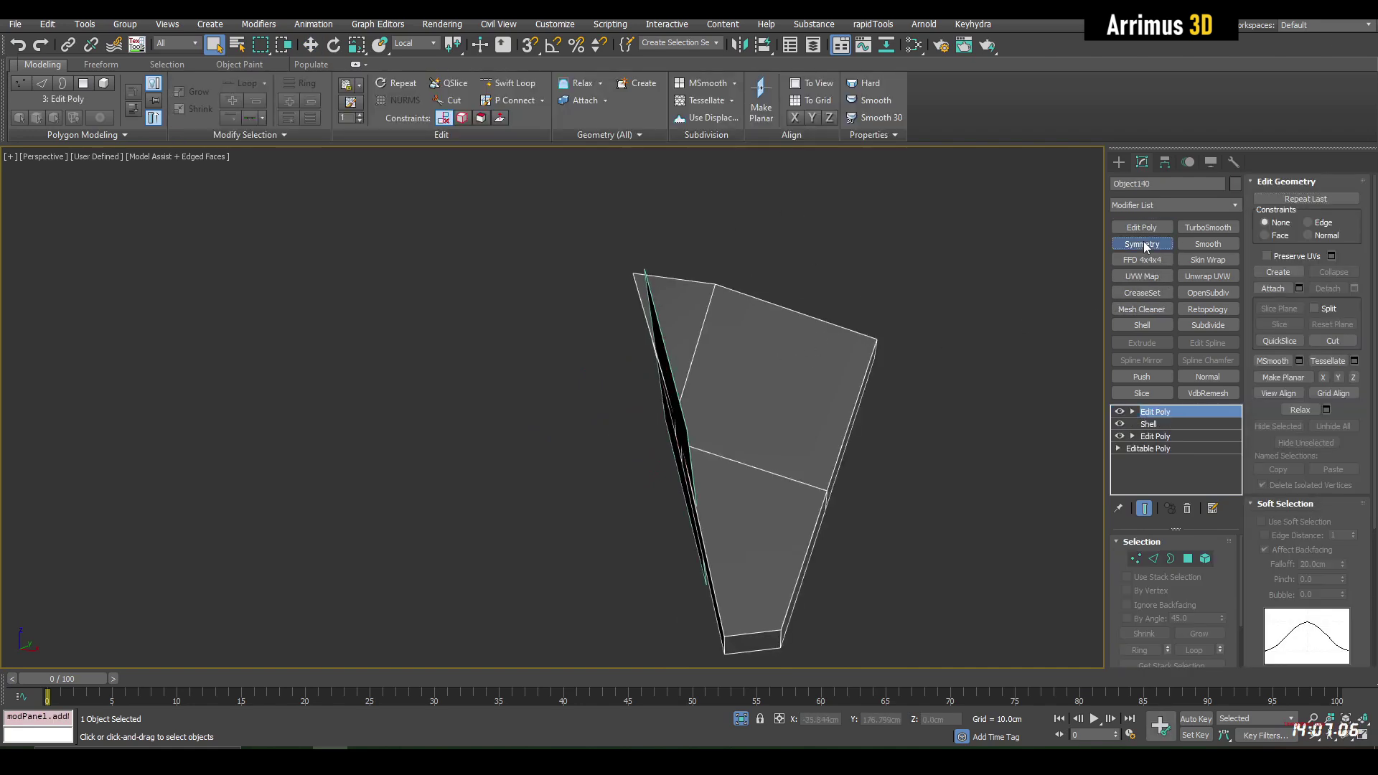
Add a Symmetry modifier to the piece and activate its Mirror gizmo with the Local reference coordinate system
left_click(1143, 243)
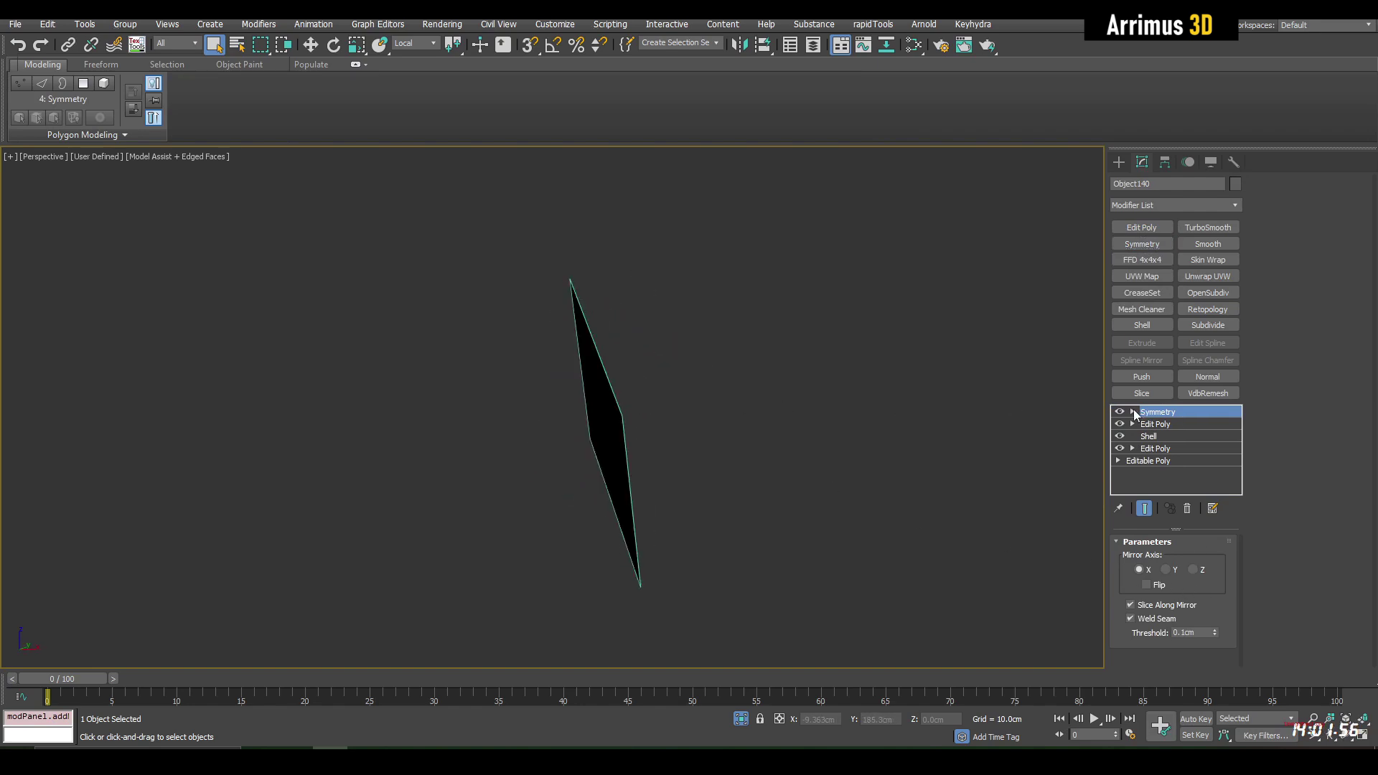
left_click(1133, 412)
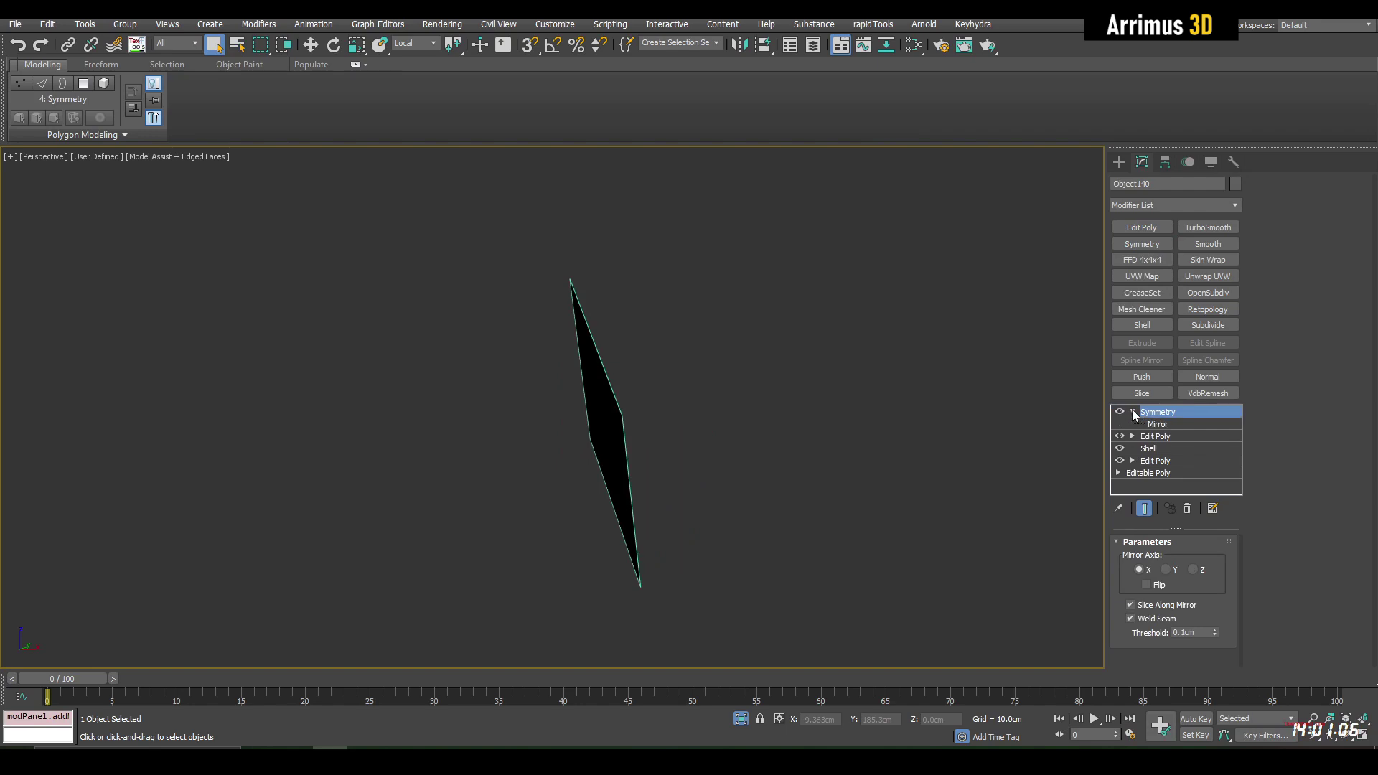
middle_click_drag(884, 426, 918, 416)
left_click(1157, 424)
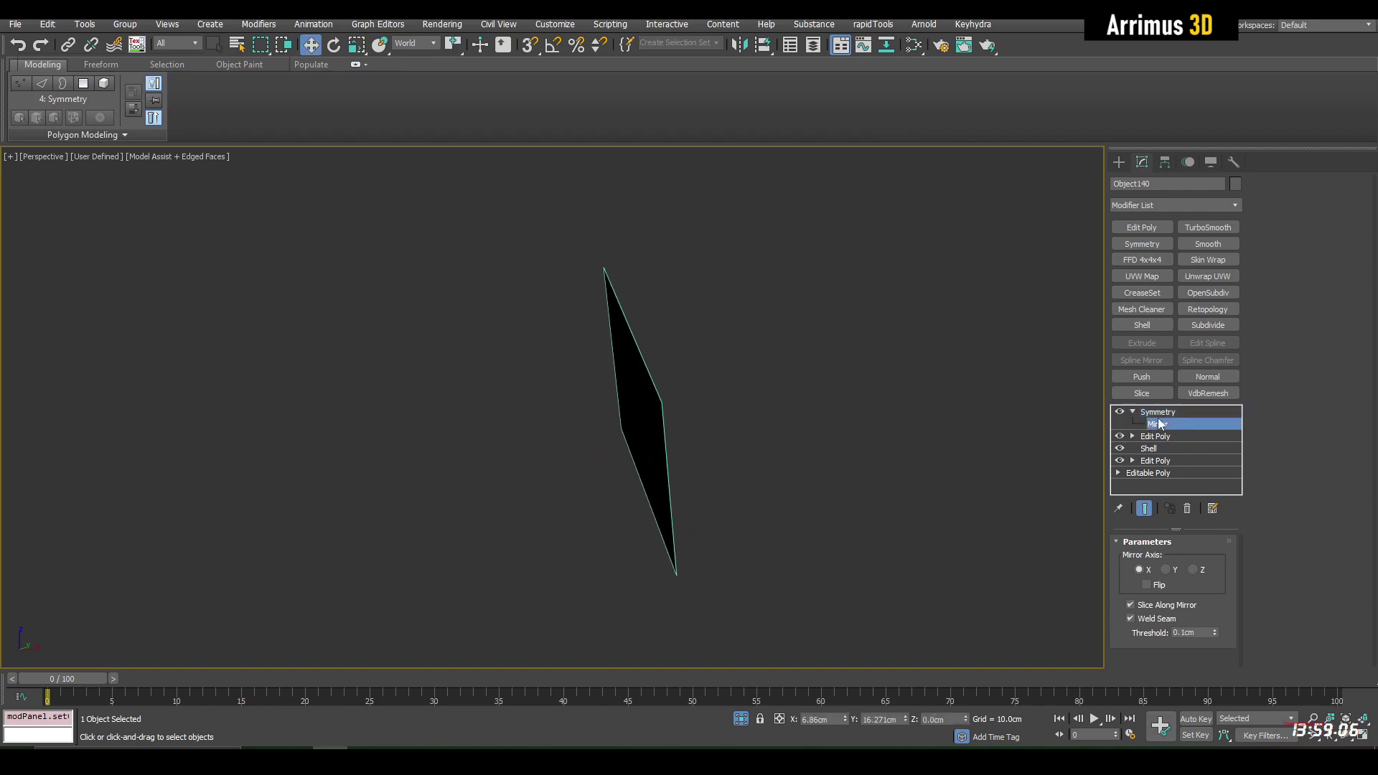
left_click(425, 44)
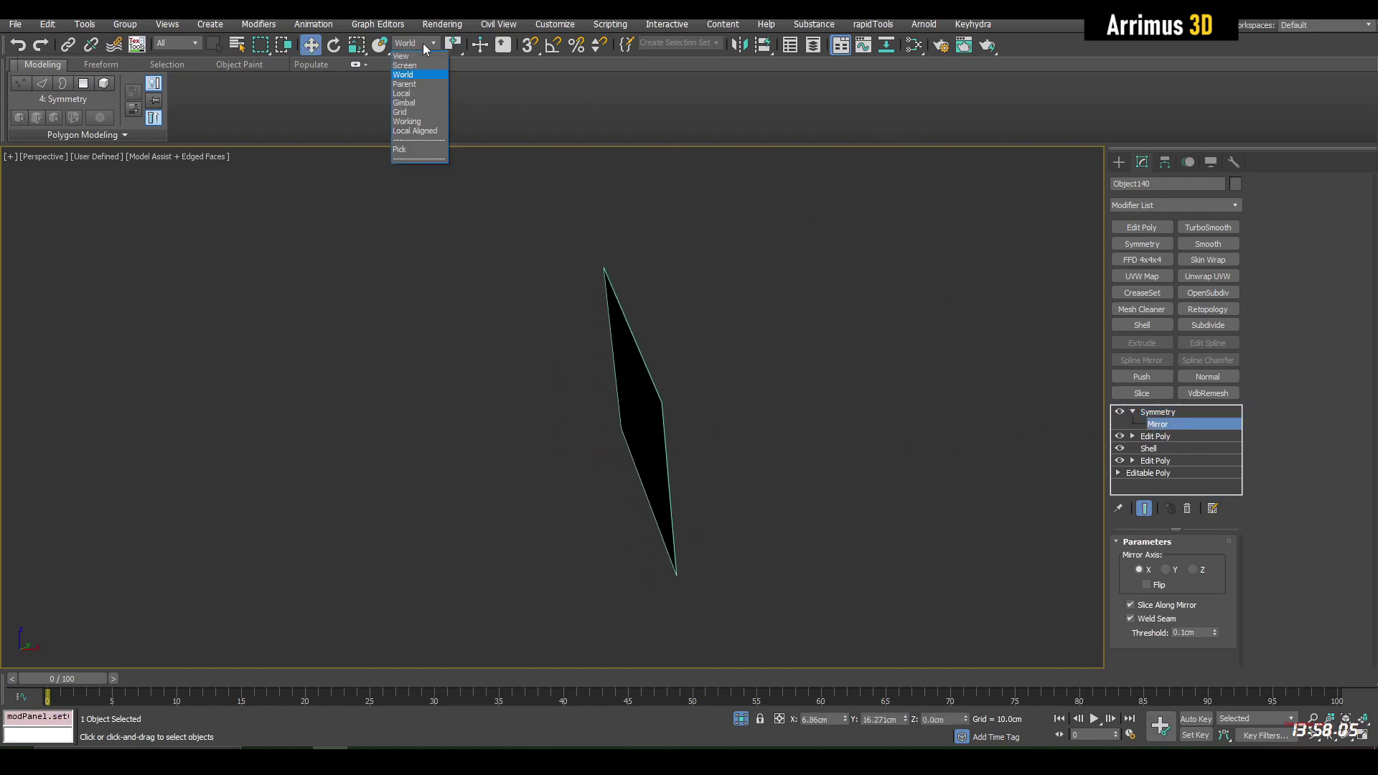
left_click(420, 92)
Align the Symmetry modifier's Mirror gizmo to the helper plane in position and orientation
key("alt+a")
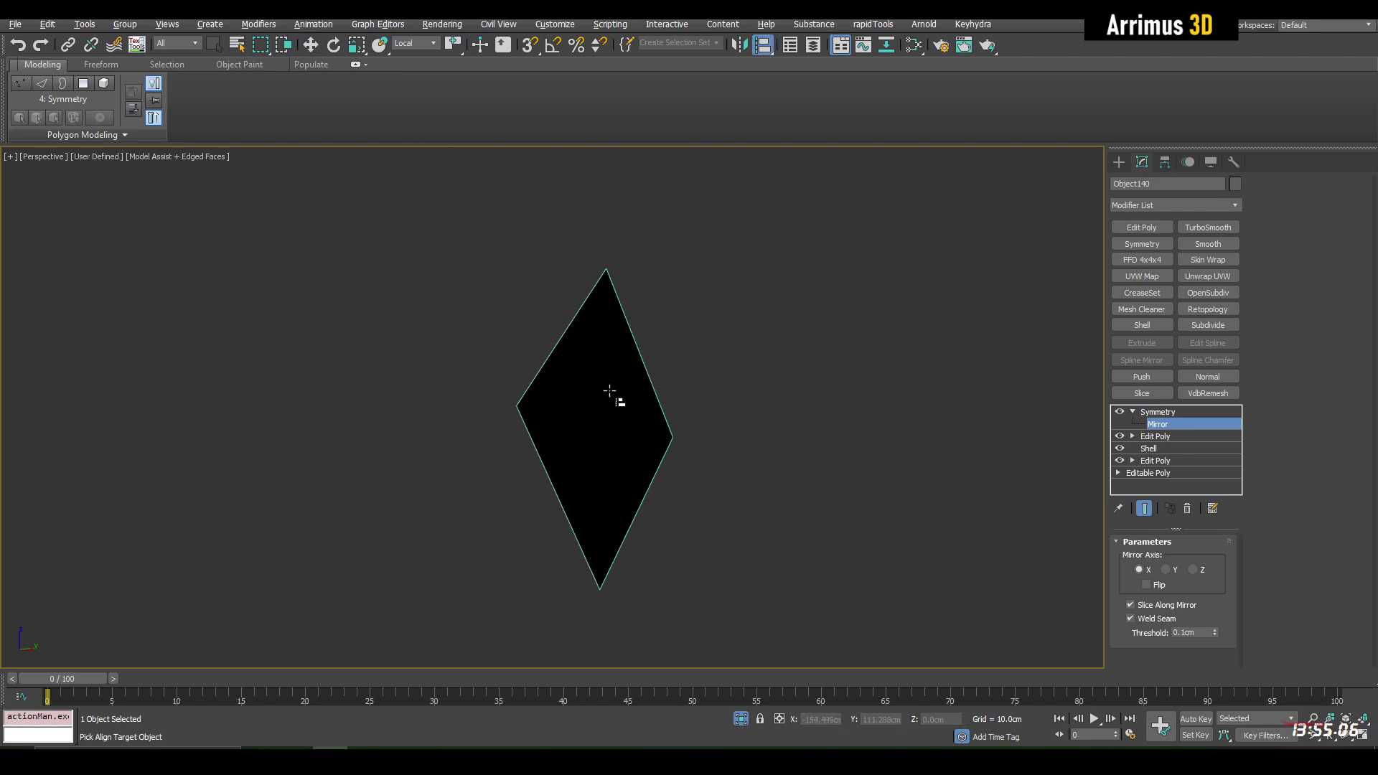
left_click(609, 392)
left_click(643, 427)
left_click(700, 424)
left_click(693, 498)
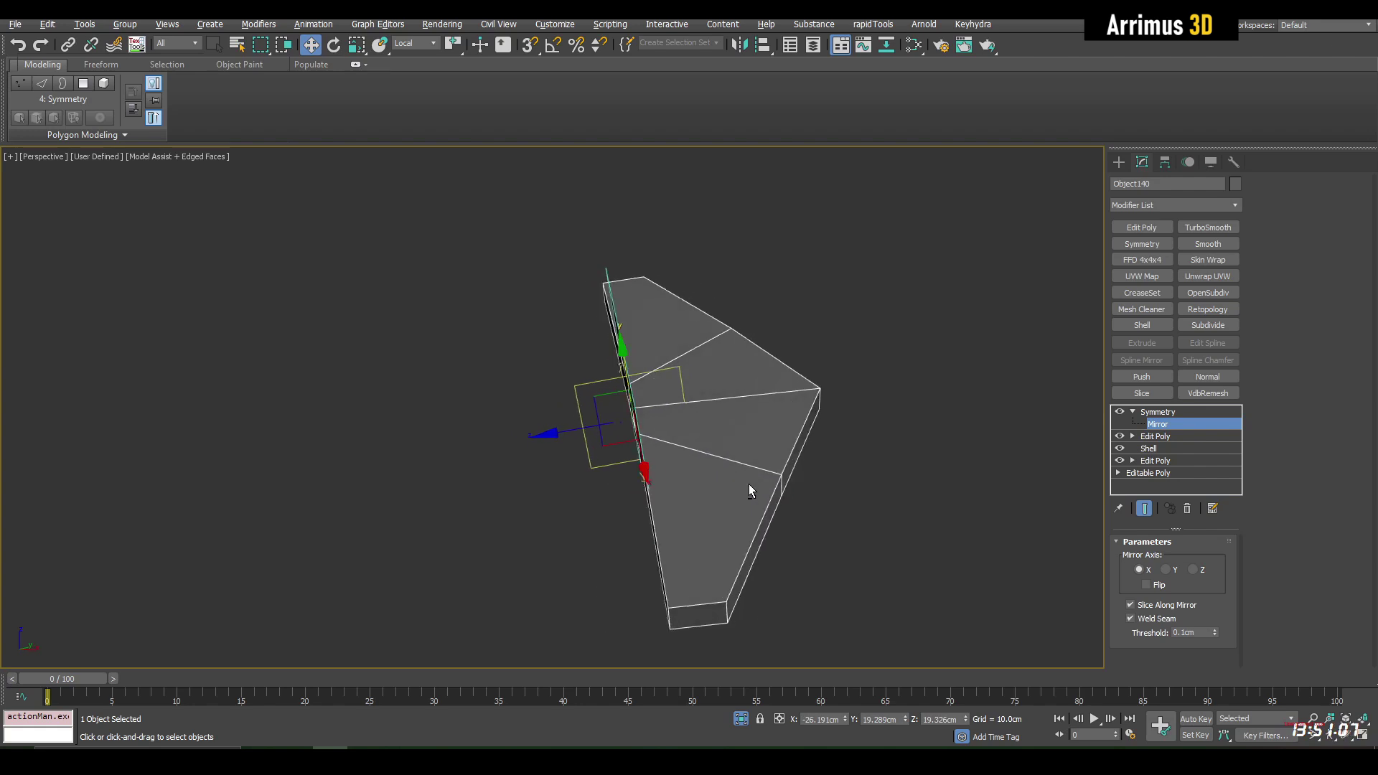
Set the Symmetry modifier's mirror axis to Z with Flip enabled and leave the Mirror gizmo
left_click(1156, 587)
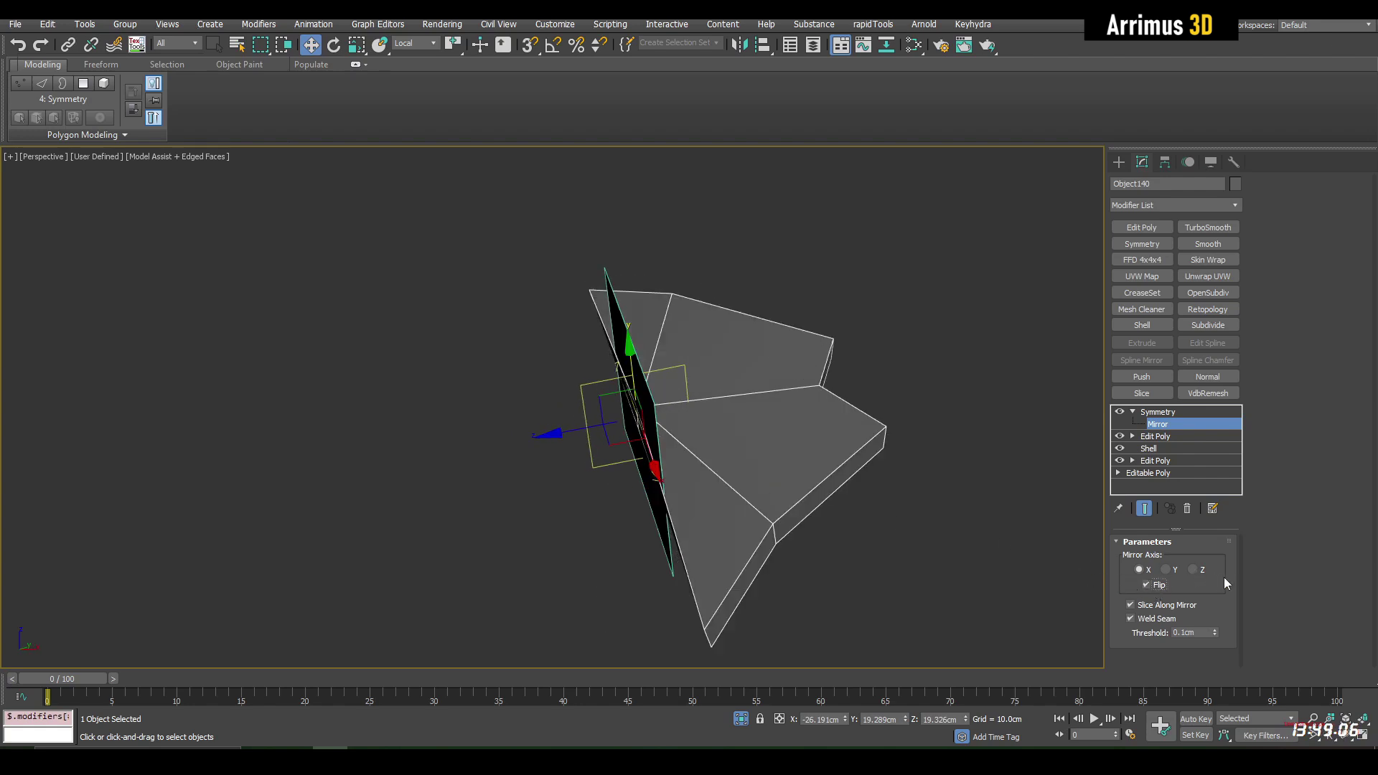
left_click(1193, 570)
middle_click_drag(1091, 565, 851, 483, "alt")
key("ctrl+b")
key("q")
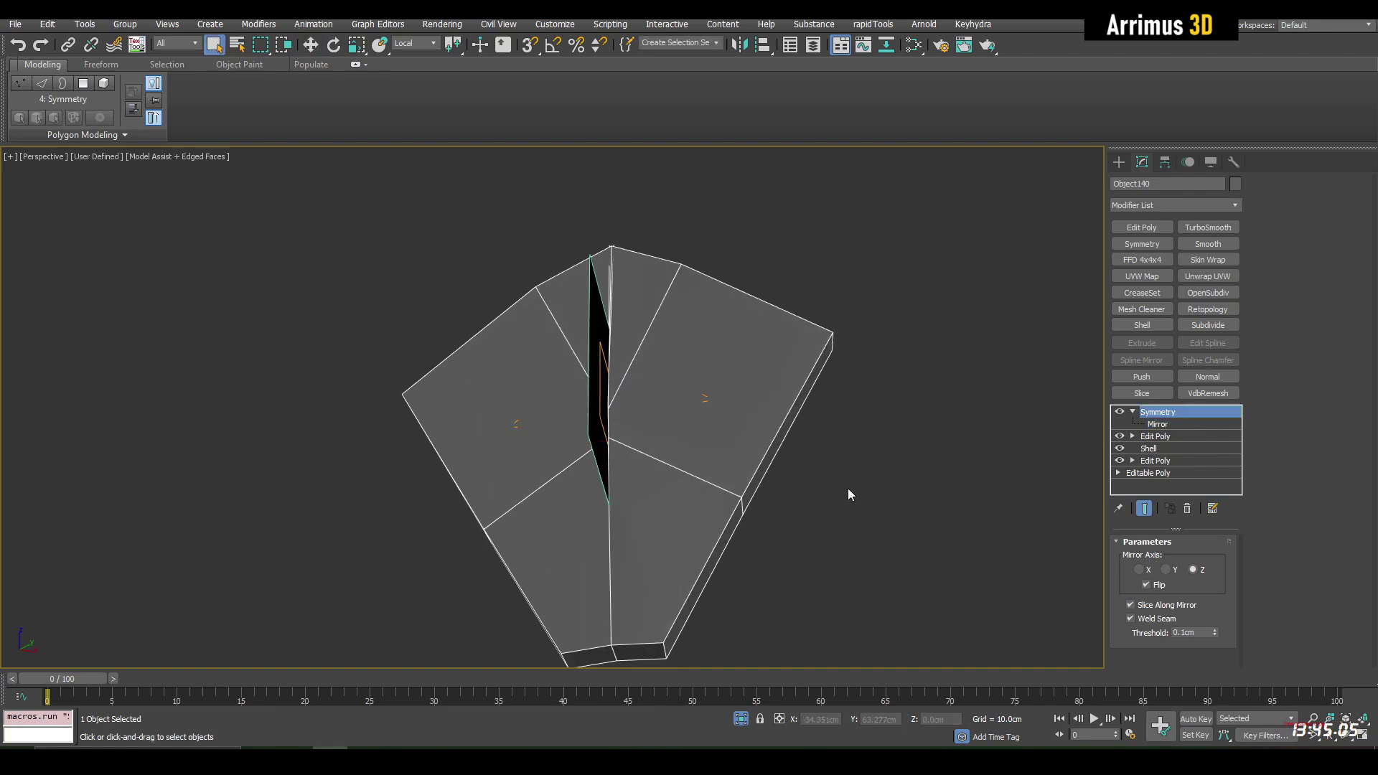
Add an Edit Poly modifier above the Symmetry and raise the outer corner vertices of one half to form a pointed wing
left_click(1148, 227)
key("1")
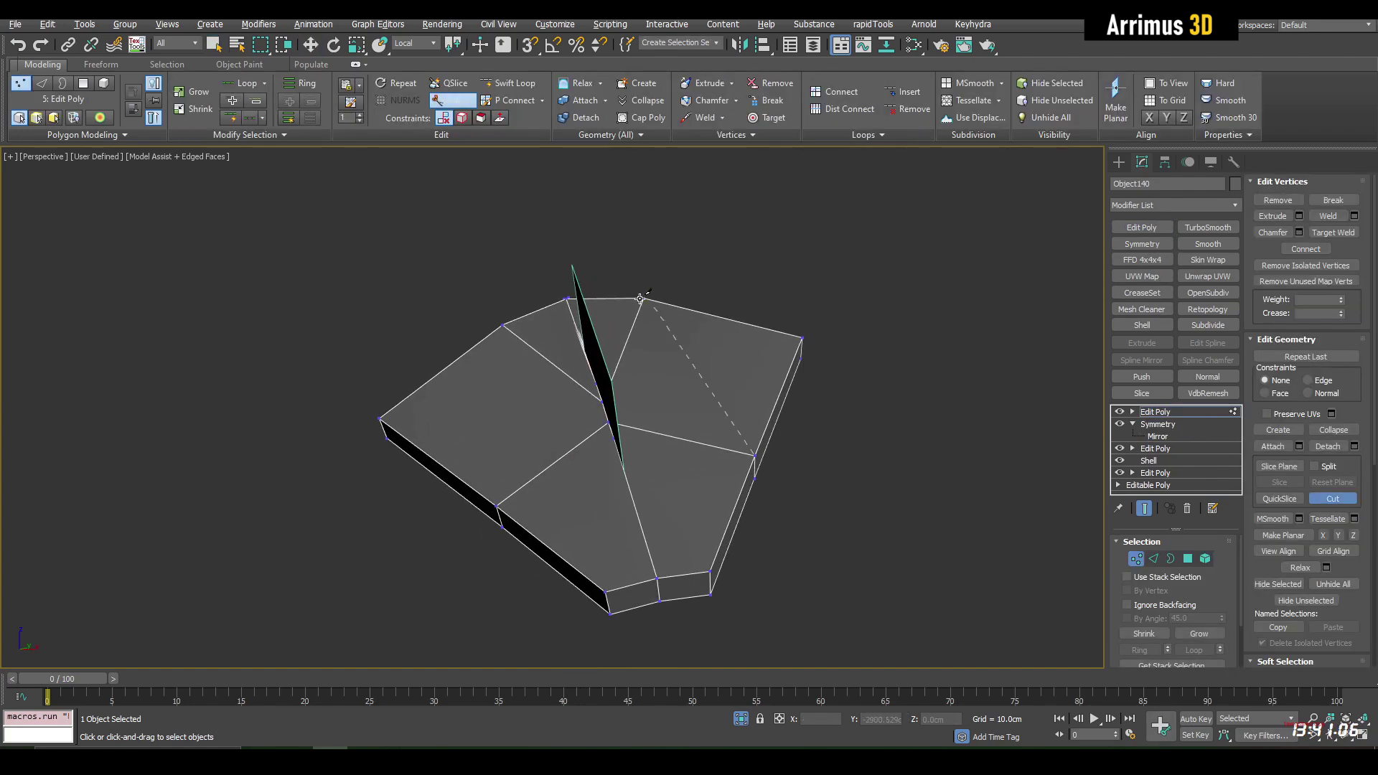
right_click(714, 313)
key("w")
left_click(802, 337)
middle_click_drag(802, 337, 856, 335, "alt")
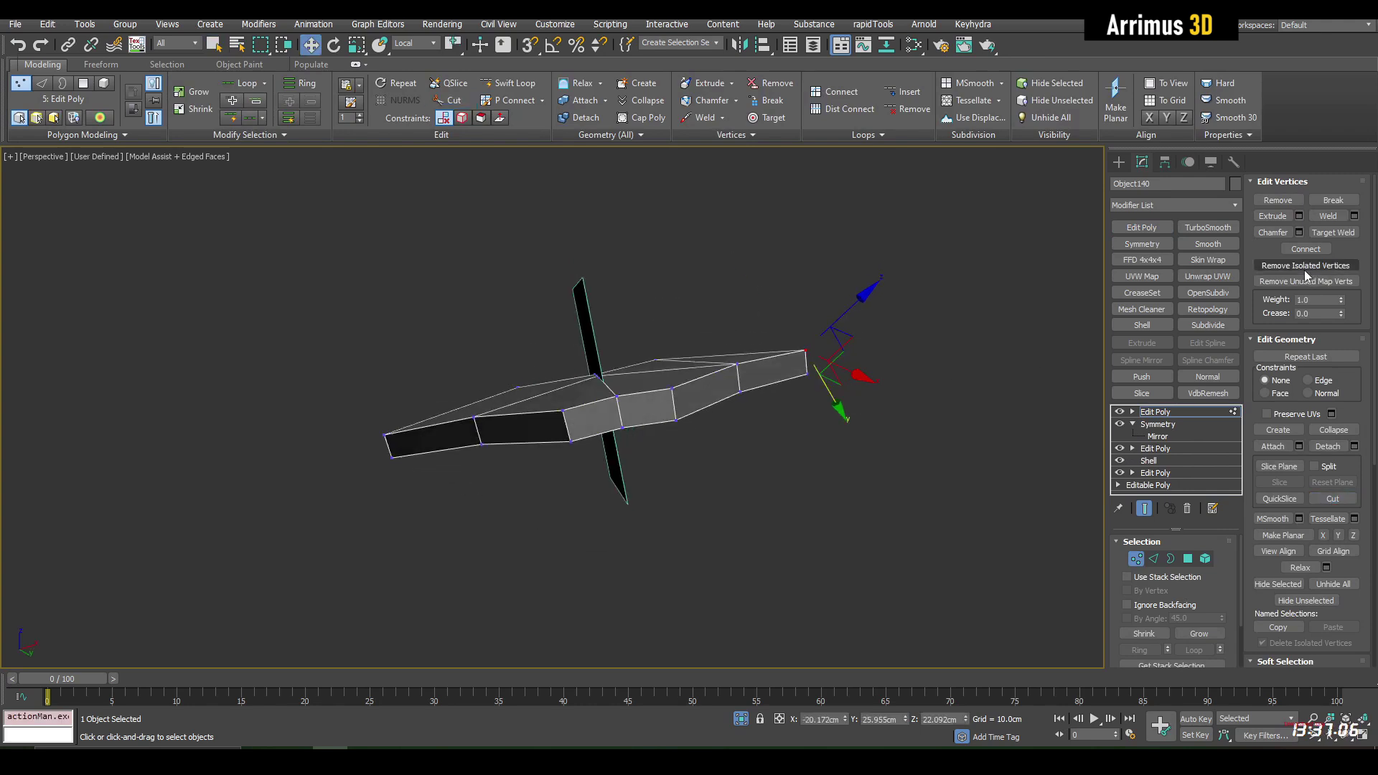
key("alt+x")
left_click_drag(837, 313, 825, 215)
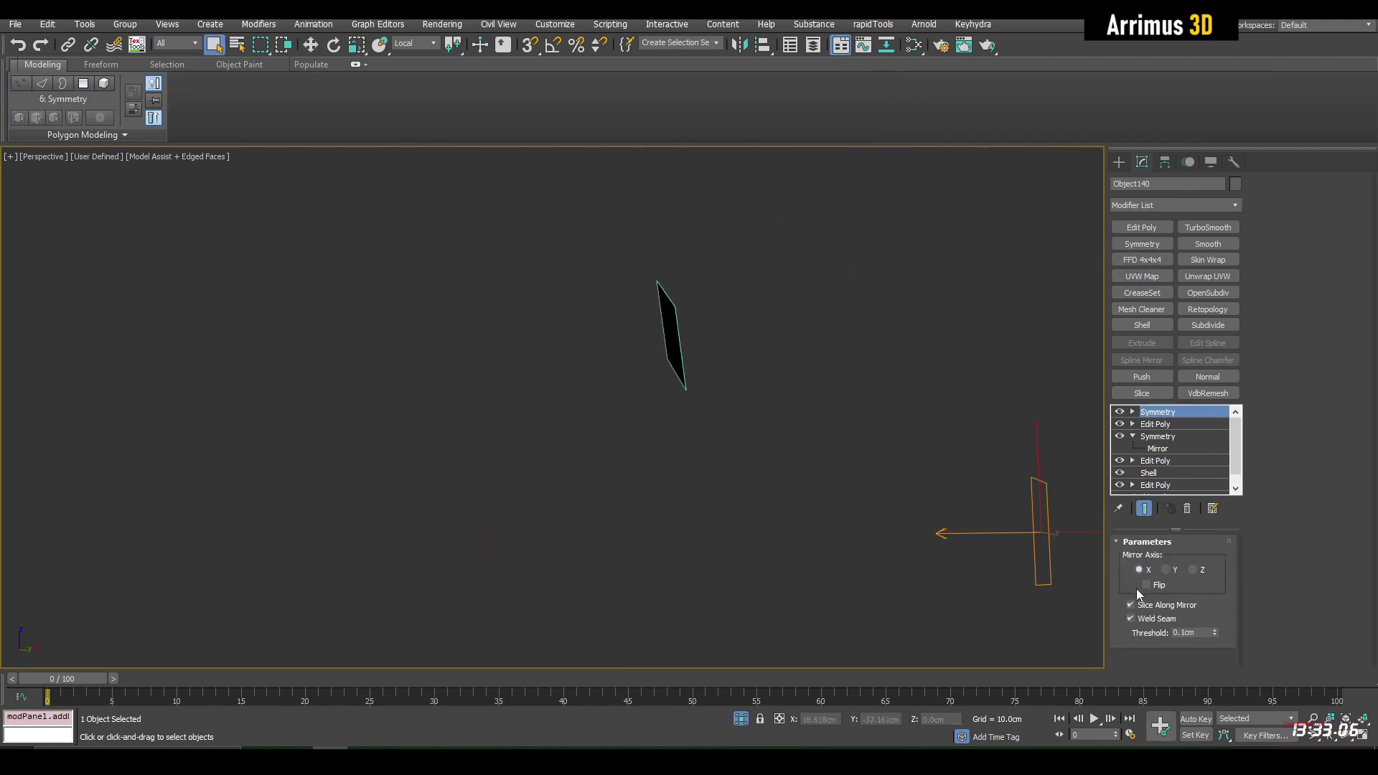
Try mirroring the raised wing with a new Symmetry modifier on X with Flip enabled, and remove that modifier
left_click(1144, 585)
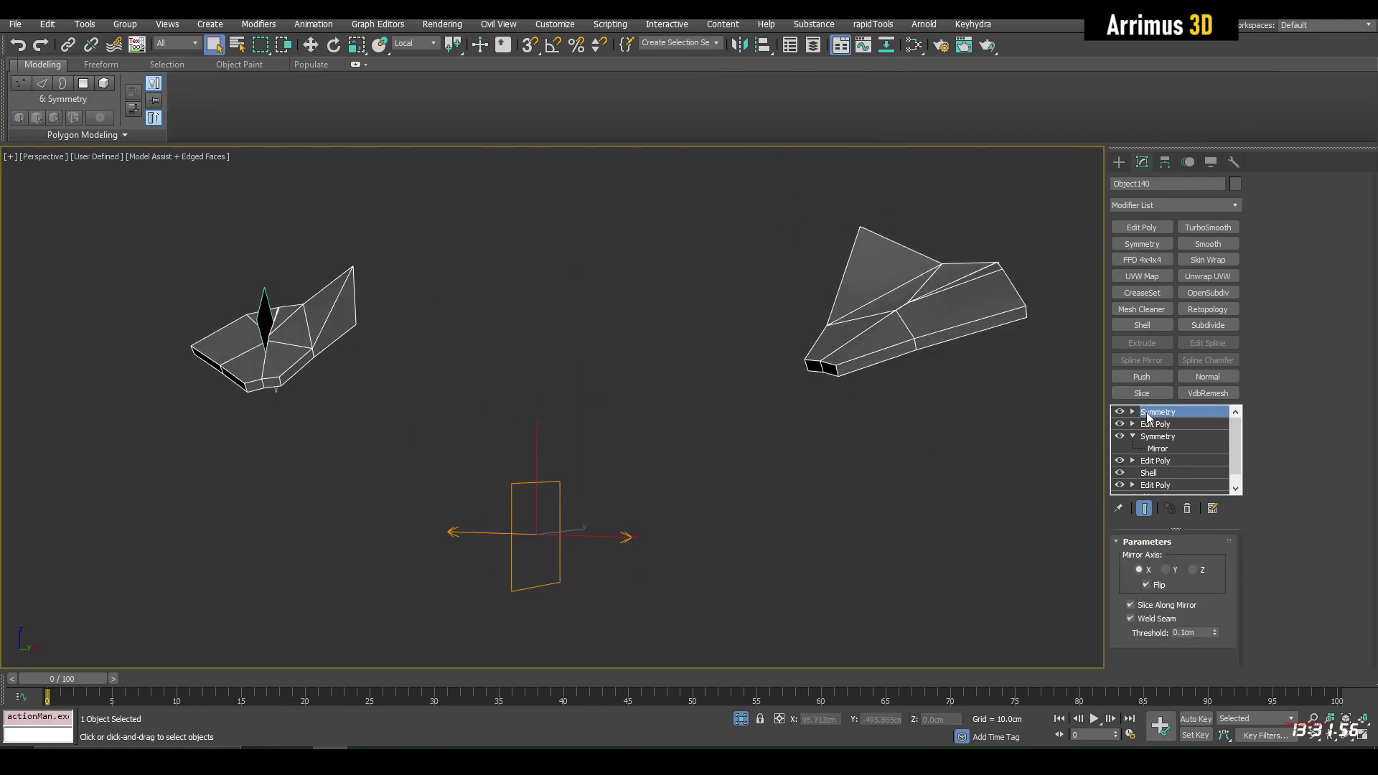
right_click(1149, 418)
left_click(1177, 438)
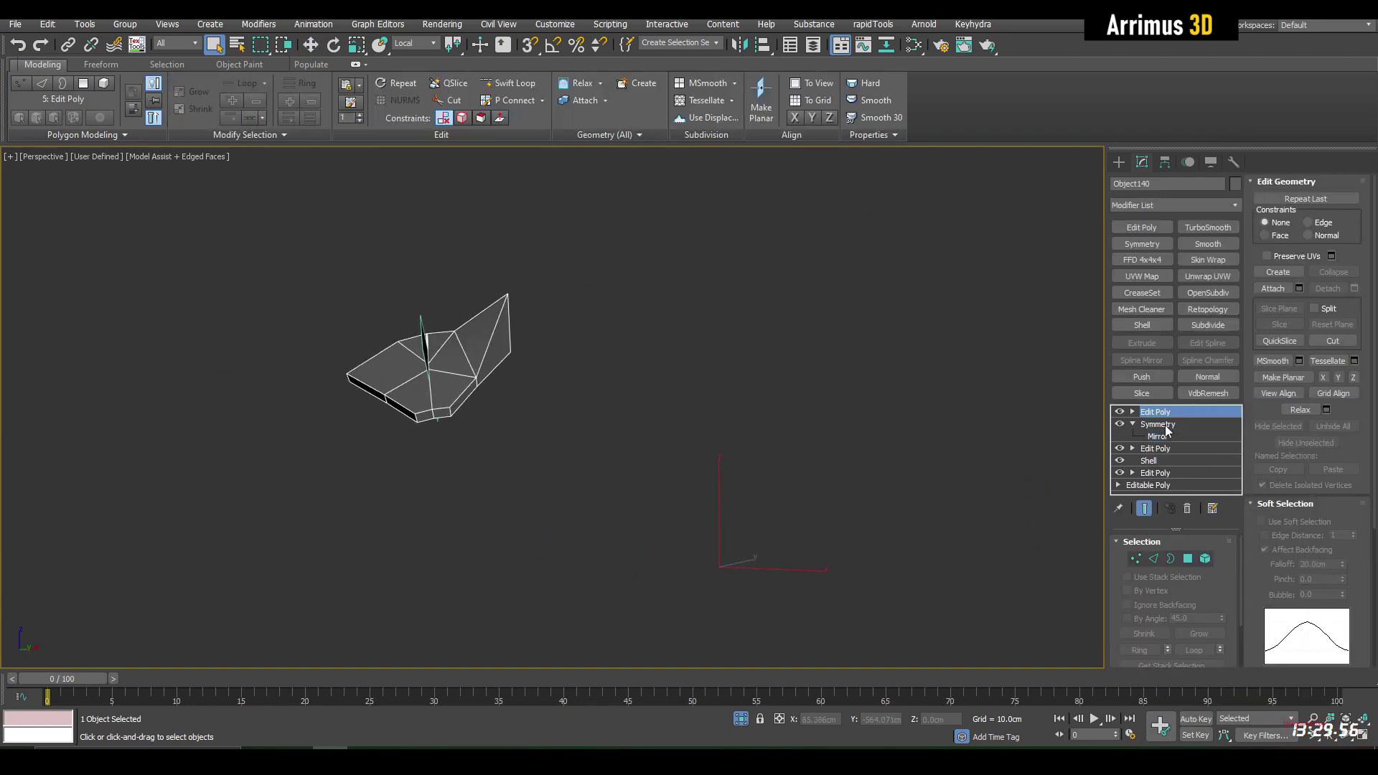
Copy the aligned Symmetry modifier and paste it above the upper Edit Poly to mirror the raised wing
left_click(1158, 424)
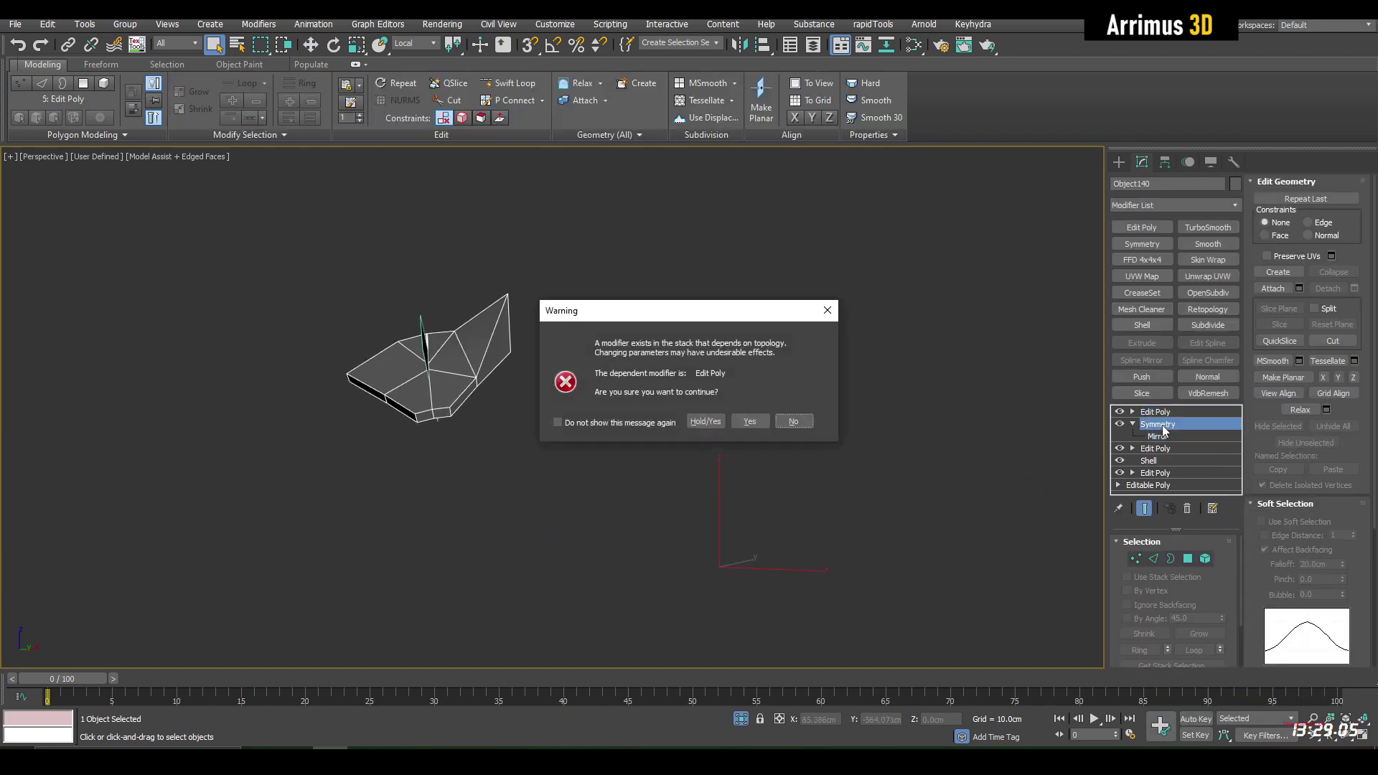
left_click(748, 424)
right_click(1183, 422)
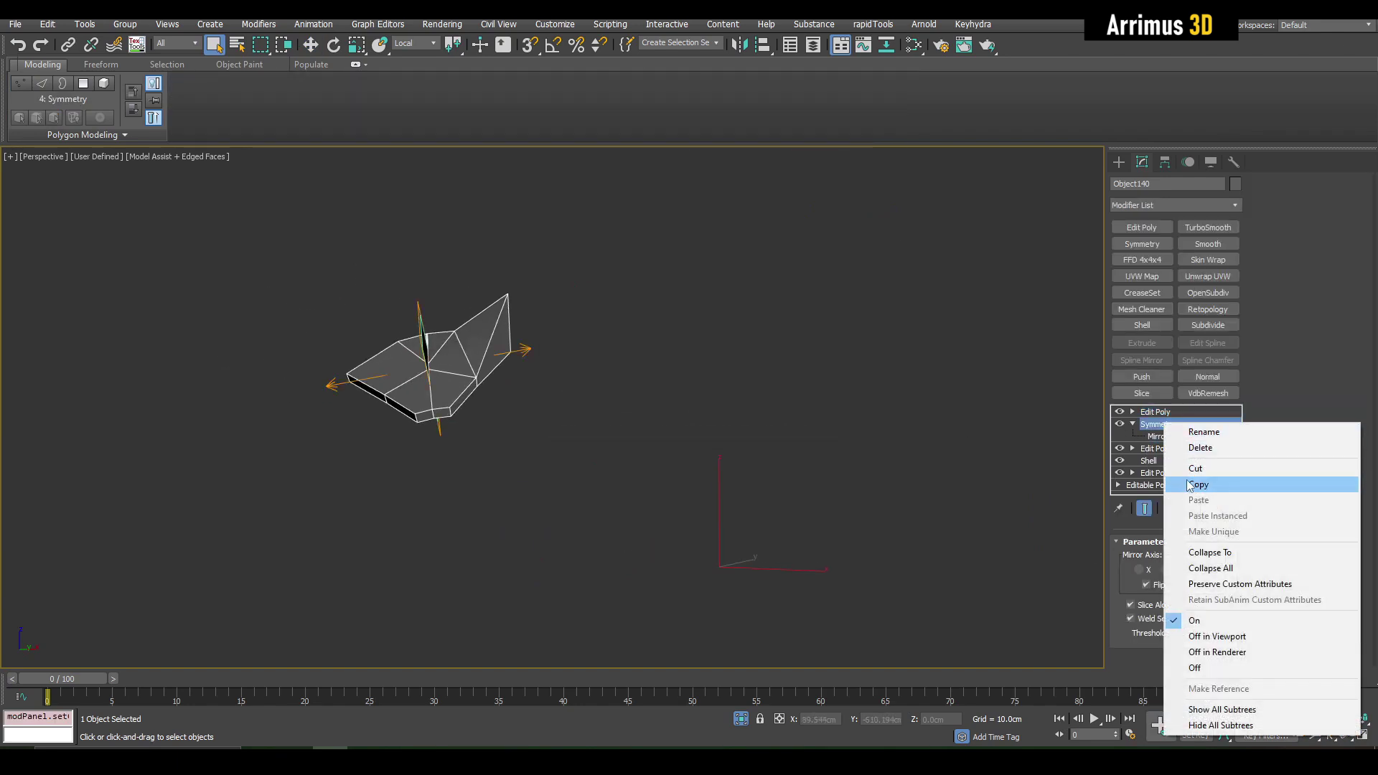
left_click(1206, 483)
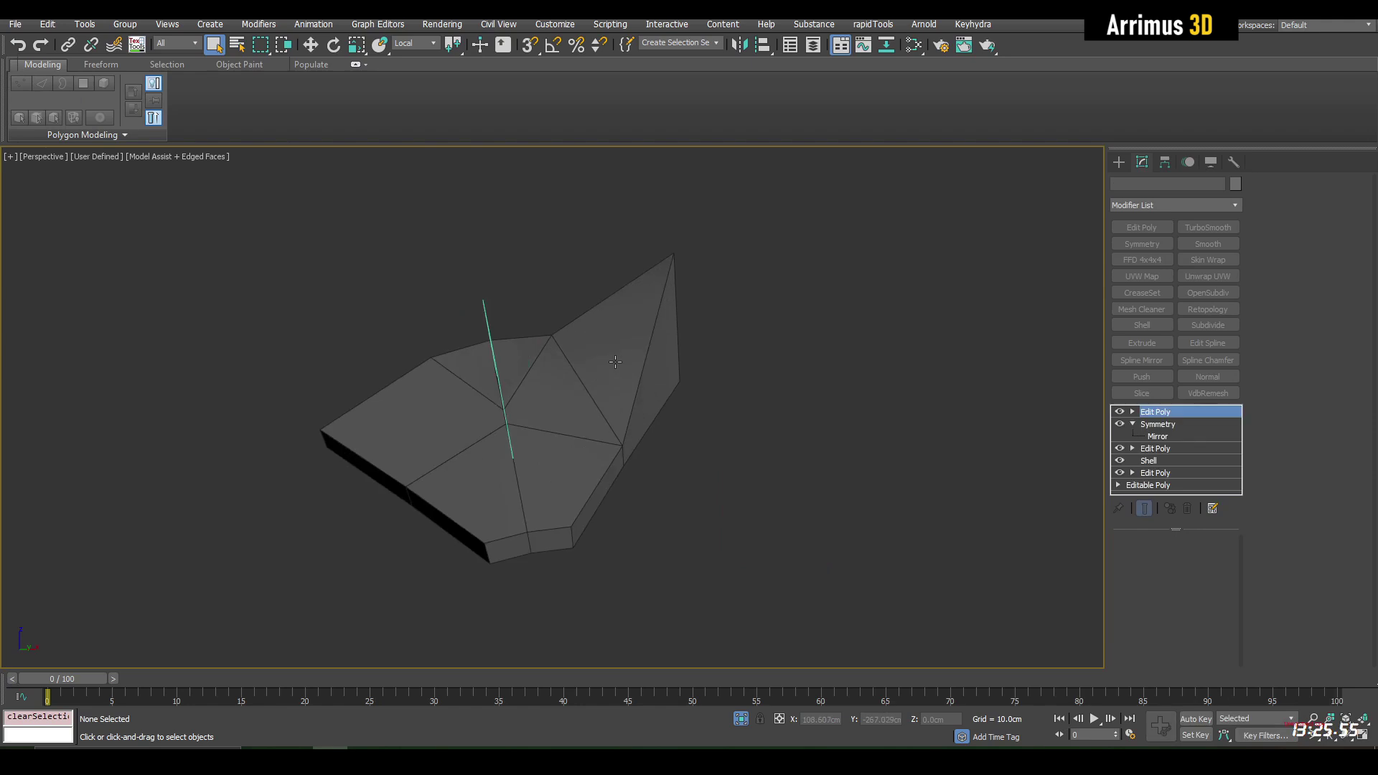
left_click(1154, 411)
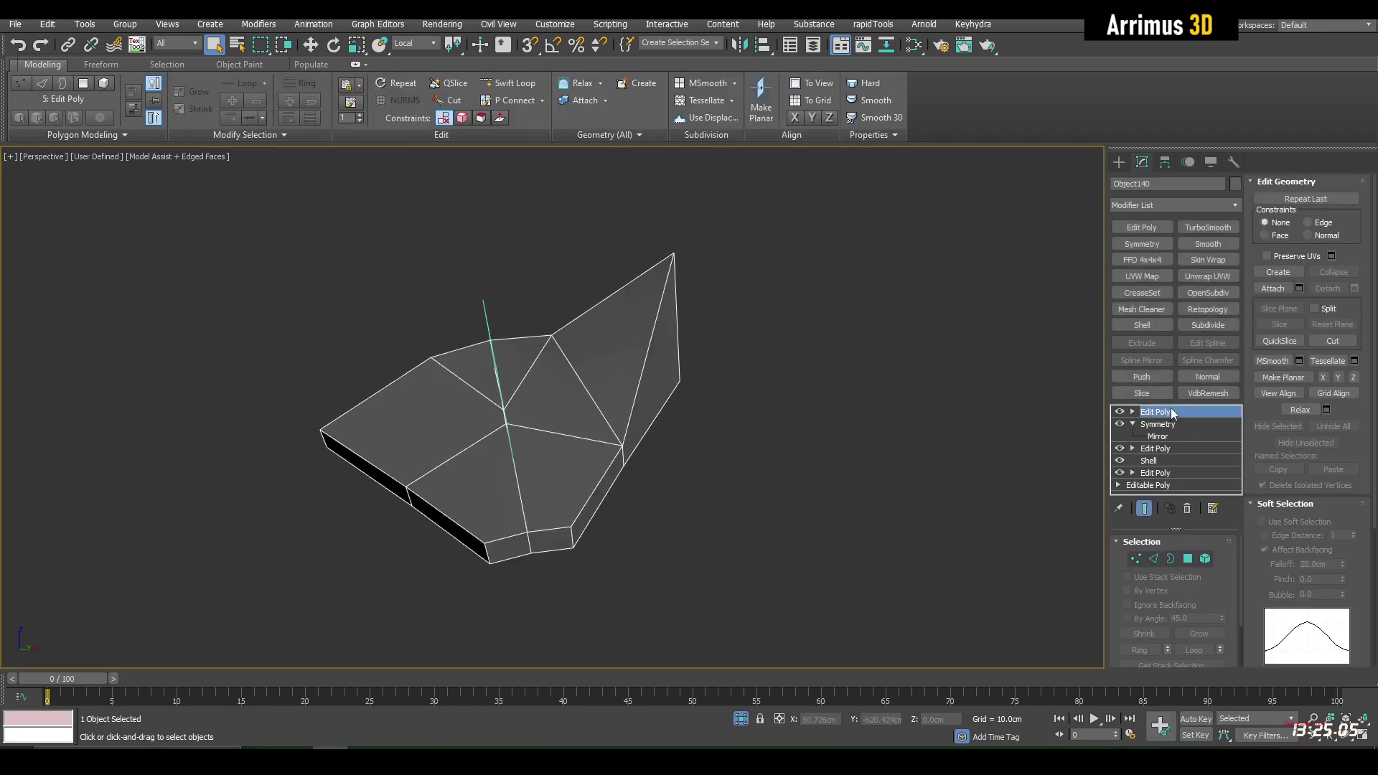
right_click(1167, 411)
left_click(1203, 484)
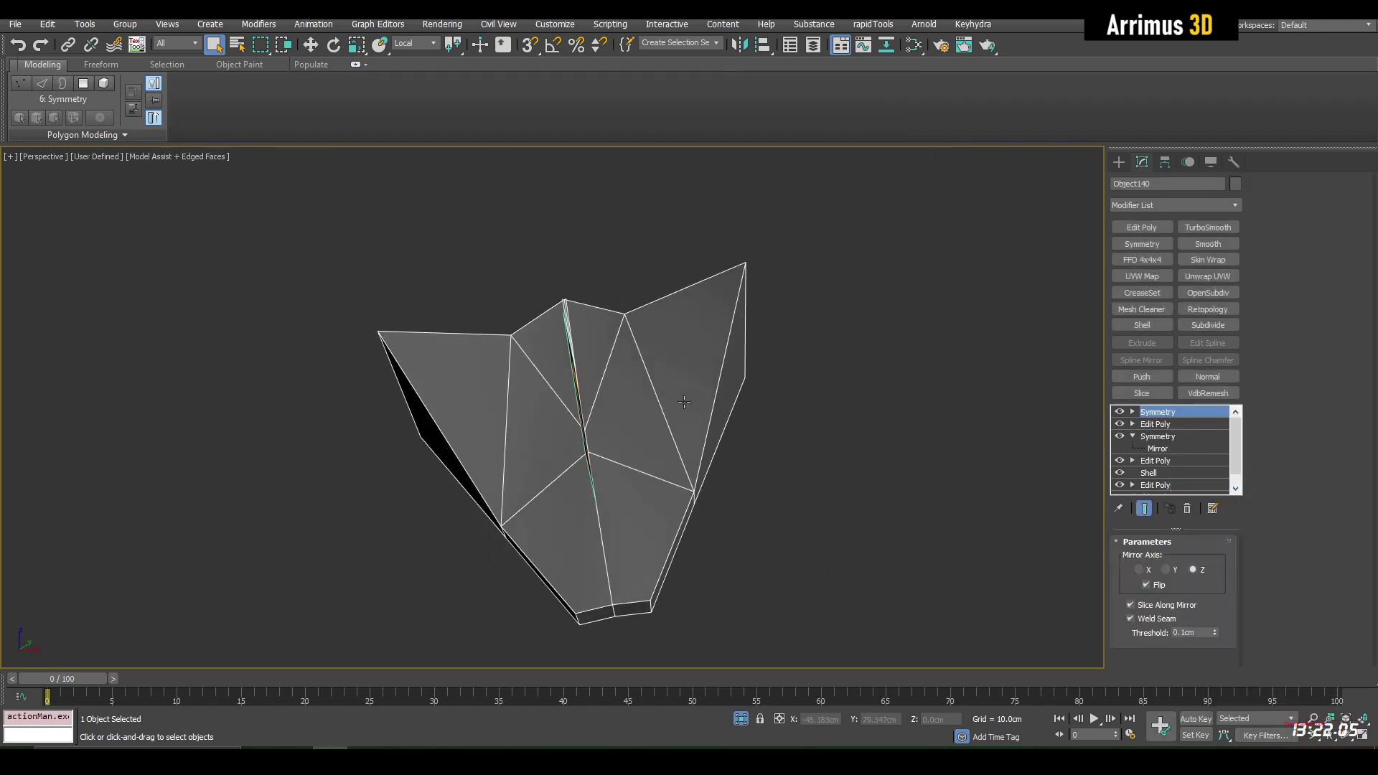
middle_click_drag(991, 373, 1092, 315, "alt")
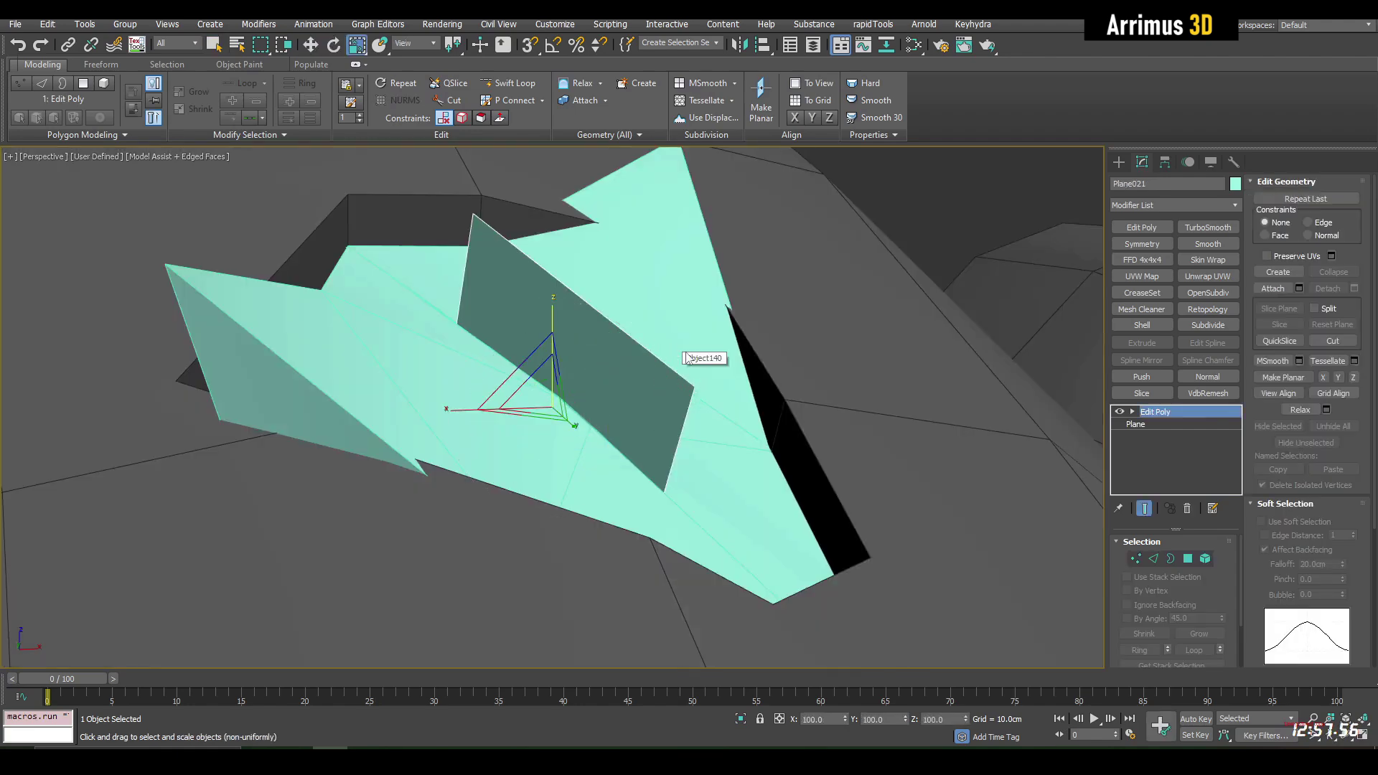
Isolate the collapsed mirrored piece and change its object color to gray
left_click(687, 357)
key("q")
key("alt+q")
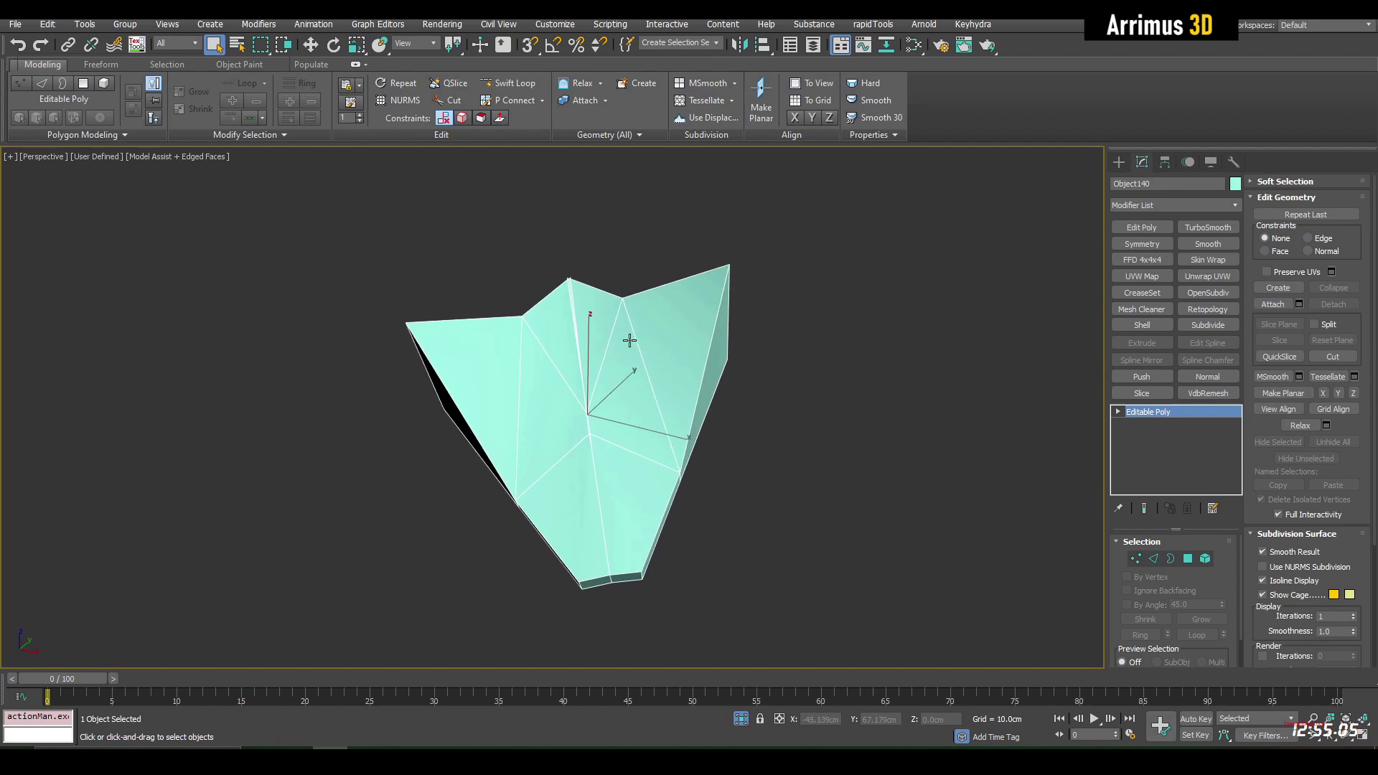
left_click(1236, 184)
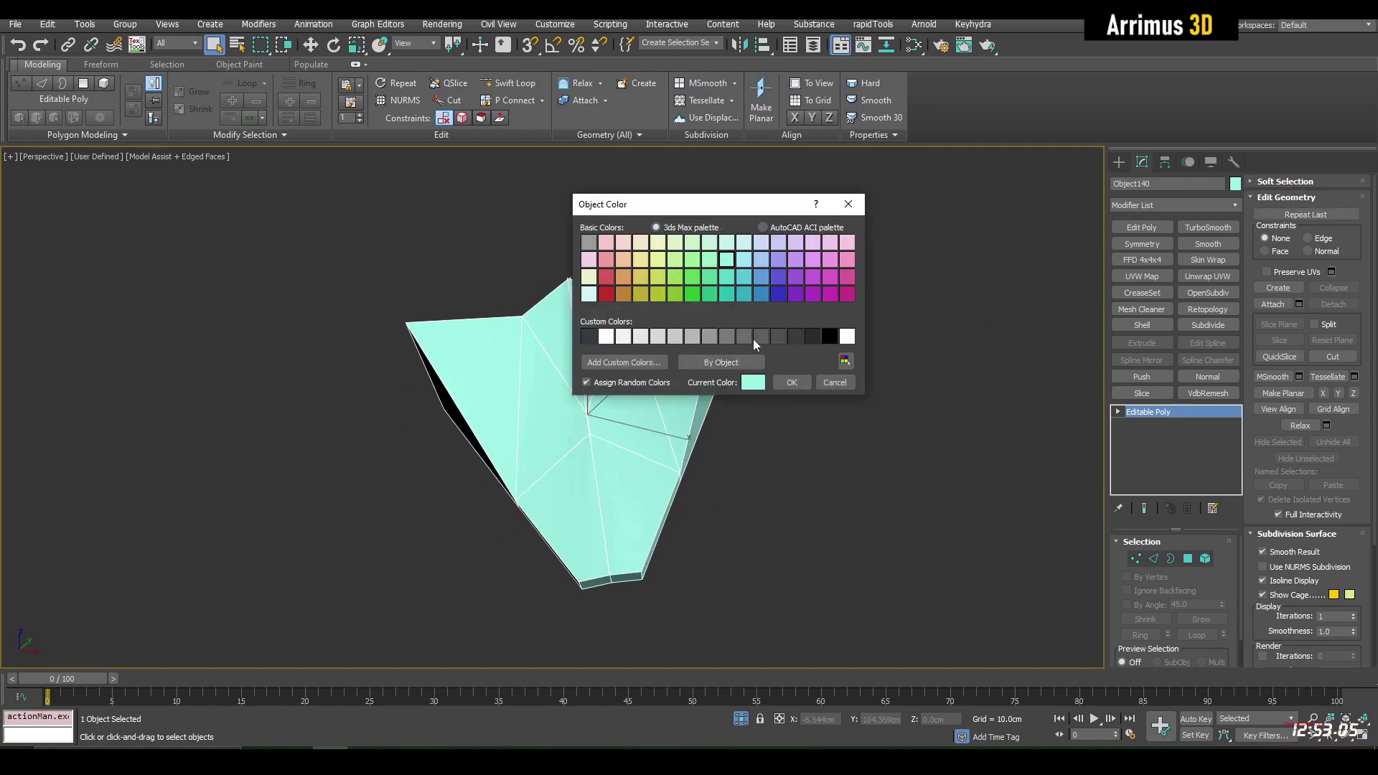
left_click(795, 382)
Delete all polygons of one mirrored half of the piece in Edit Poly, including its small end face
key("4")
key("ctrl+a")
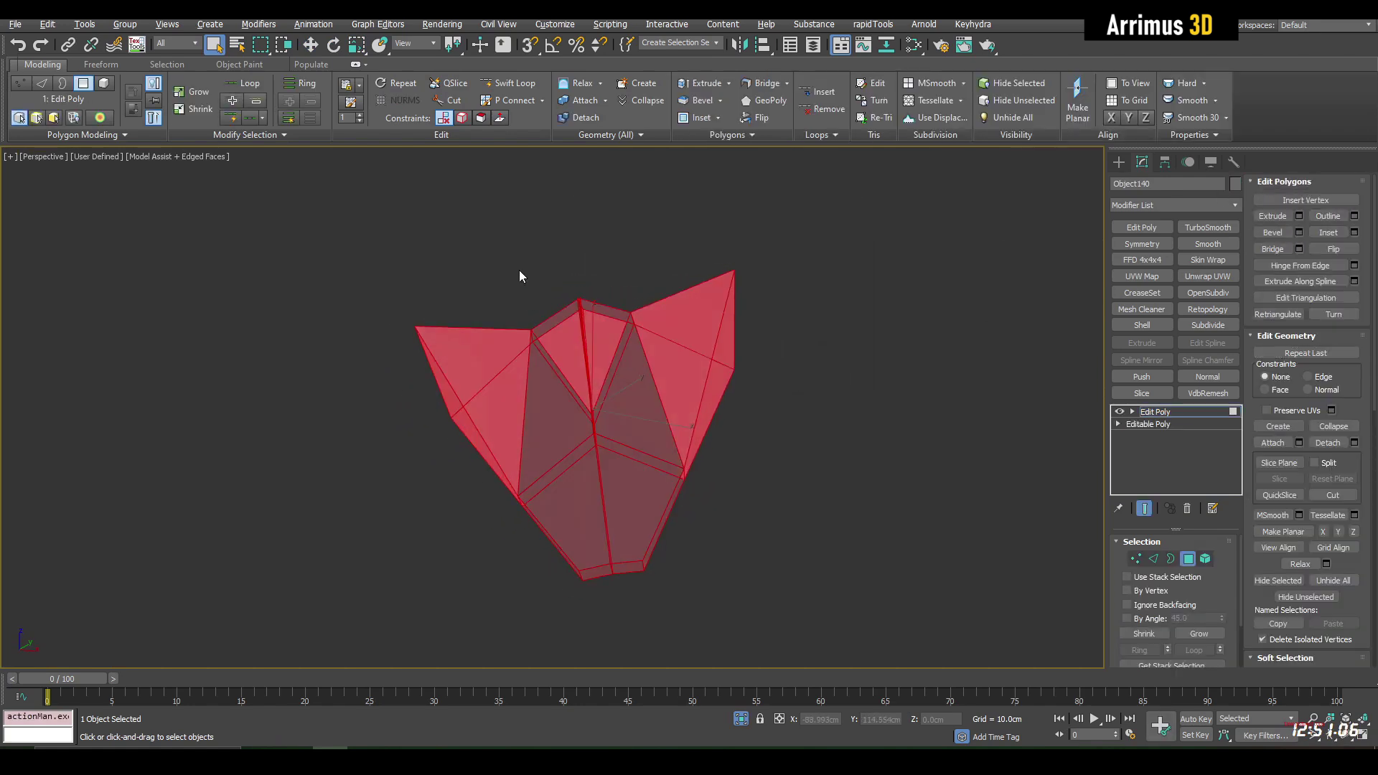
left_click_drag(545, 431, 544, 430)
left_click_drag(562, 553, 565, 494)
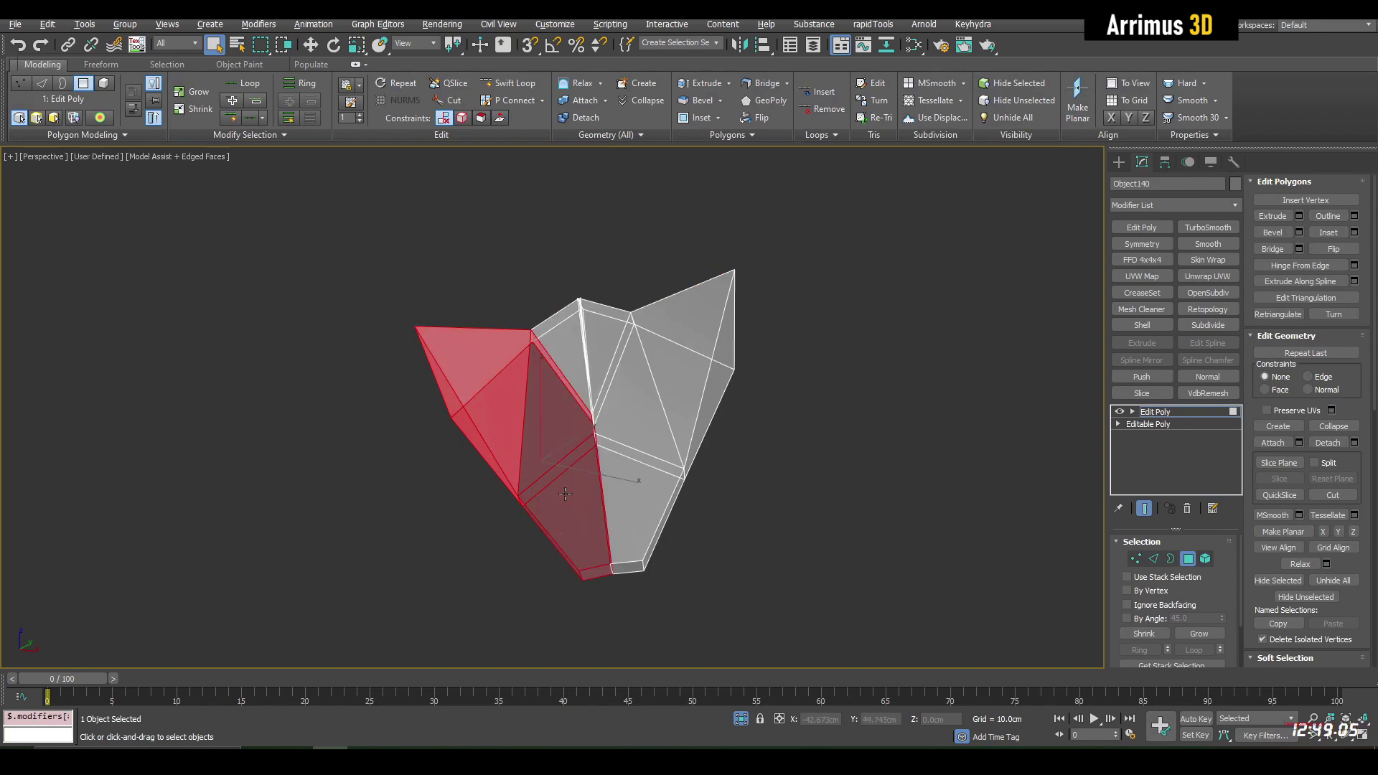
key("Delete")
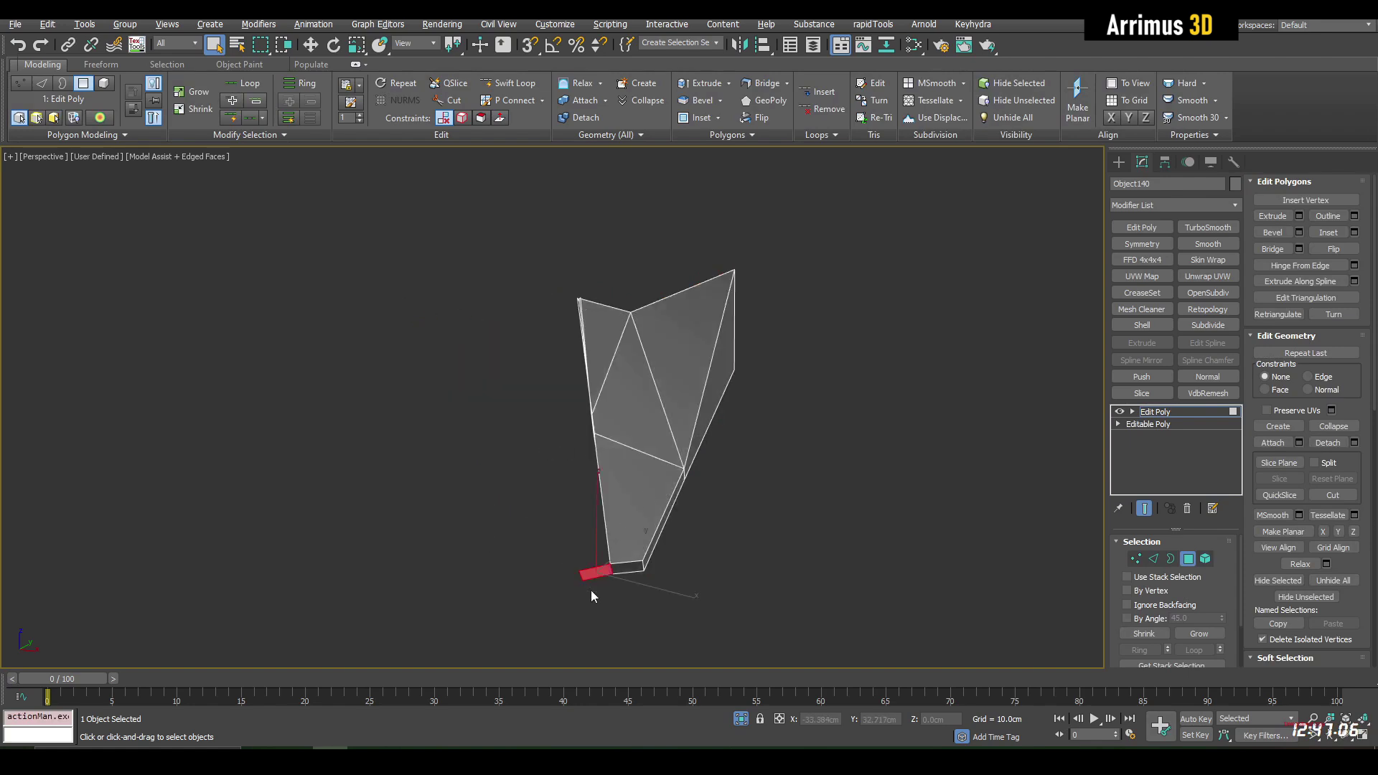
key("4")
Mirror the remaining half with a Symmetry modifier on the Z axis with Flip enabled, and toggle the modifier to compare
left_click(1142, 244)
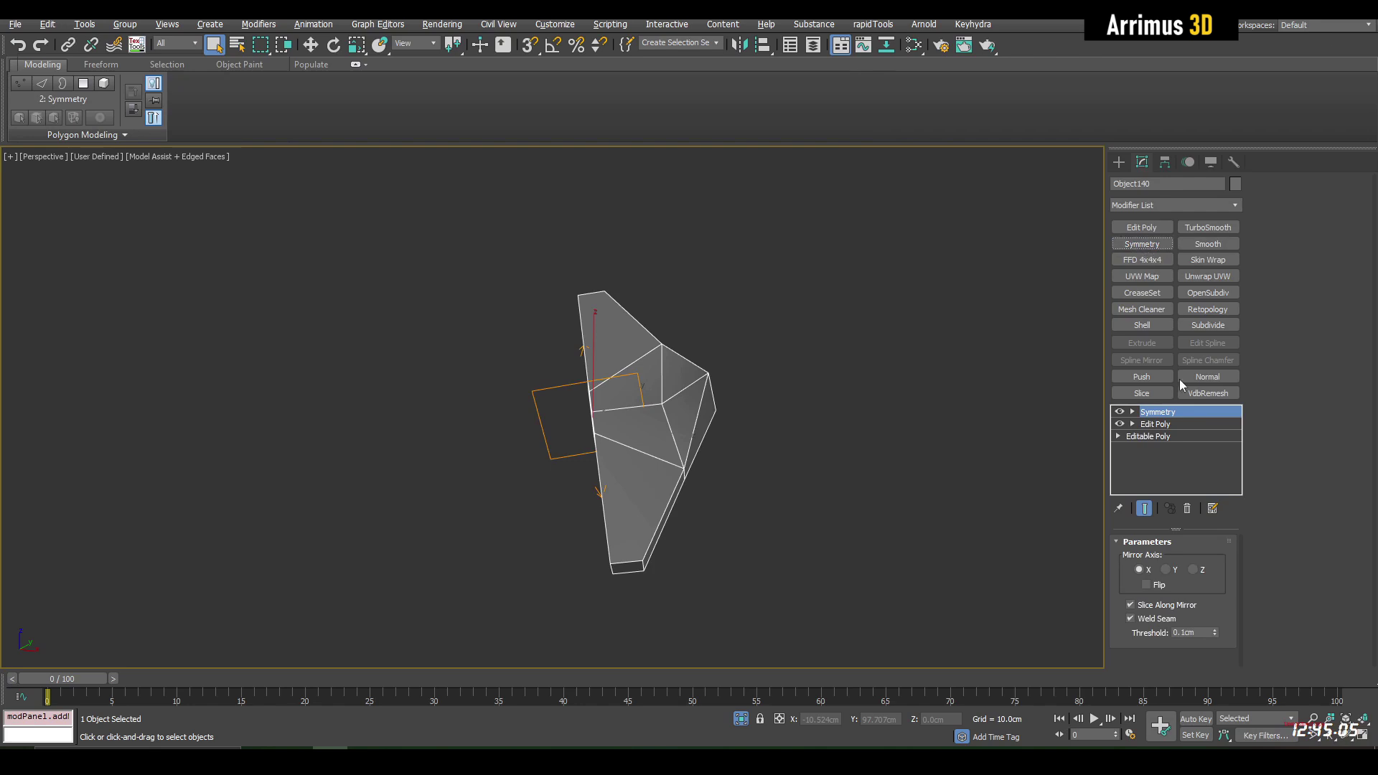
left_click(1157, 585)
left_click(1197, 571)
middle_click_drag(733, 524, 703, 458, "alt")
middle_click_drag(618, 364, 615, 329, "alt")
left_click(1120, 411)
left_click(1120, 411)
left_click(1120, 412)
left_click(1120, 411)
mouse_move(889, 408)
middle_mouse_down("alt")
mouse_move(738, 388)
mouse_move(676, 456)
middle_mouse_up("alt")
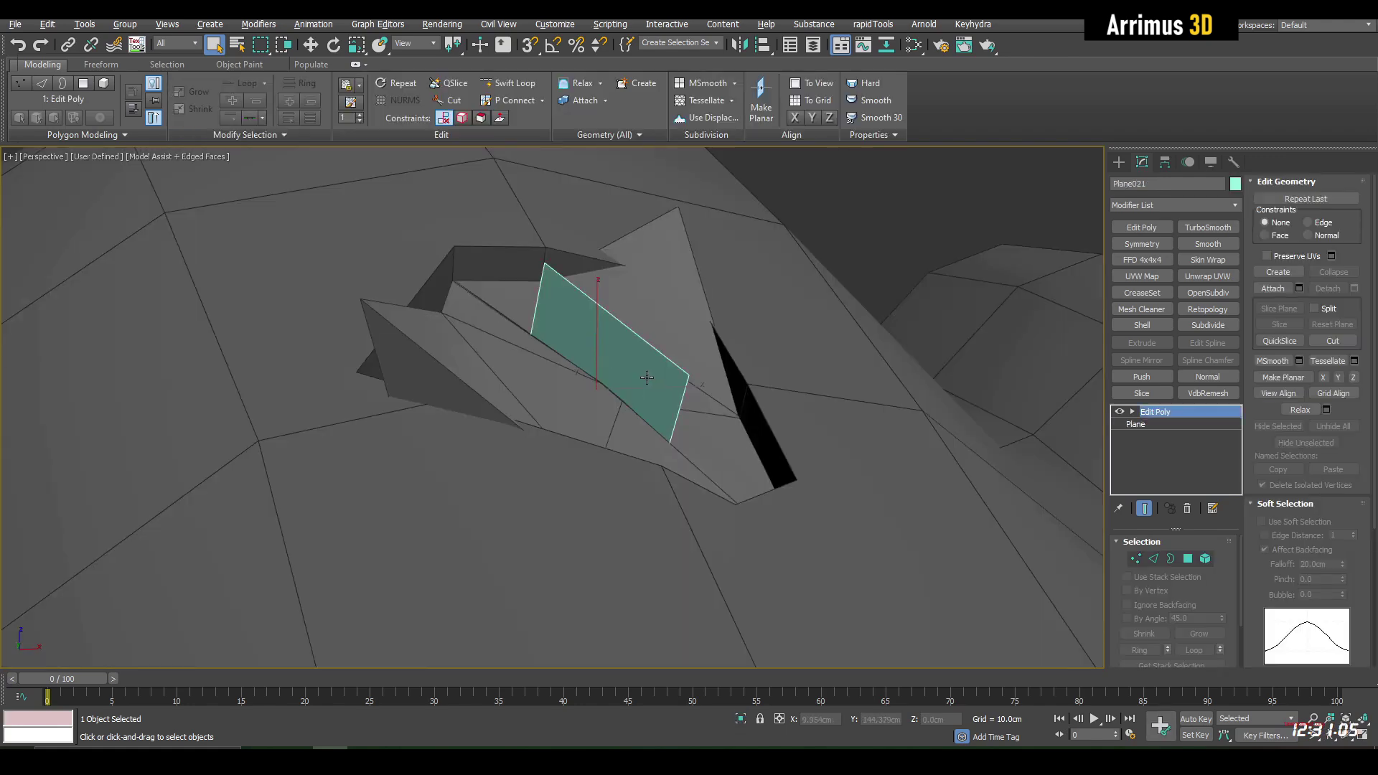
Turn on angle snap at 22.5 degrees and rotate the helper plane about its local X axis to lie flat on the piece
middle_click_drag(647, 378, 601, 292, "alt")
key("e")
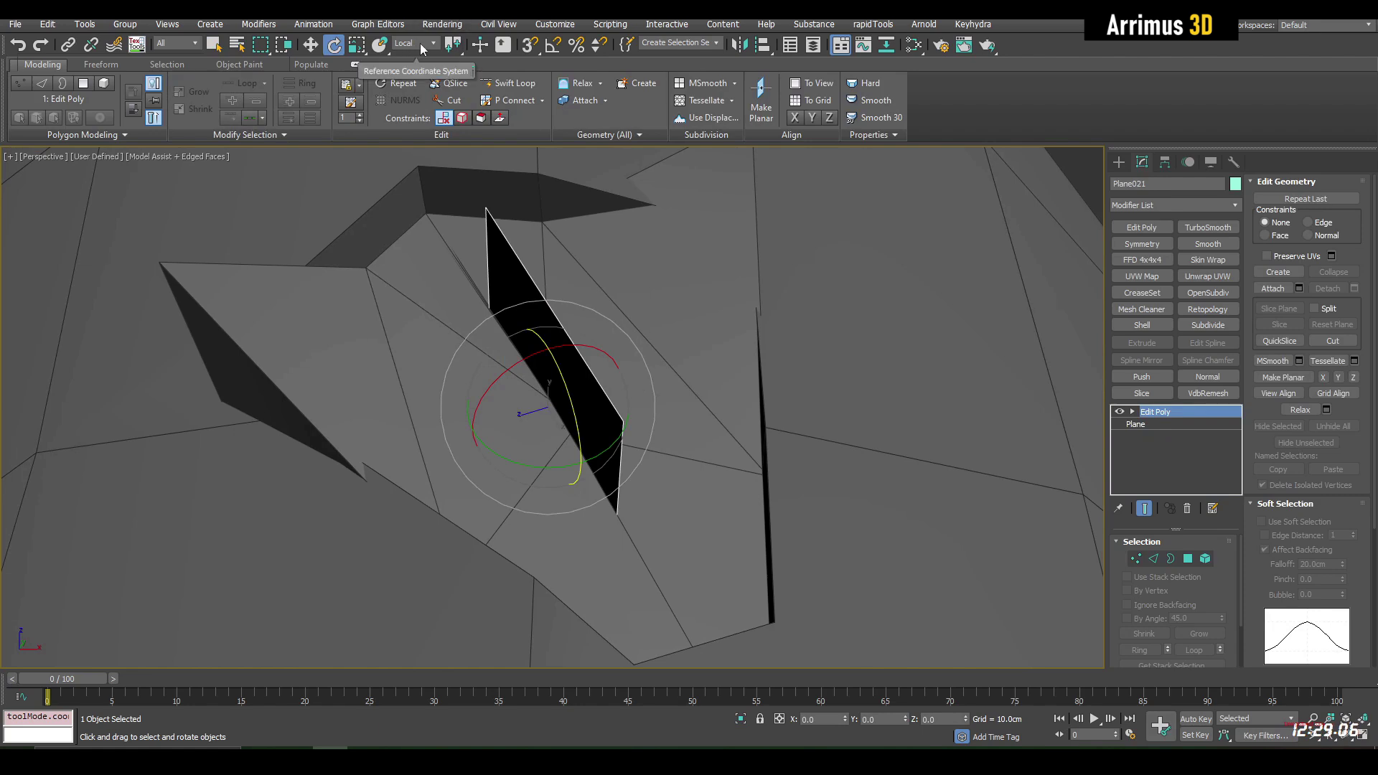
right_click(559, 52)
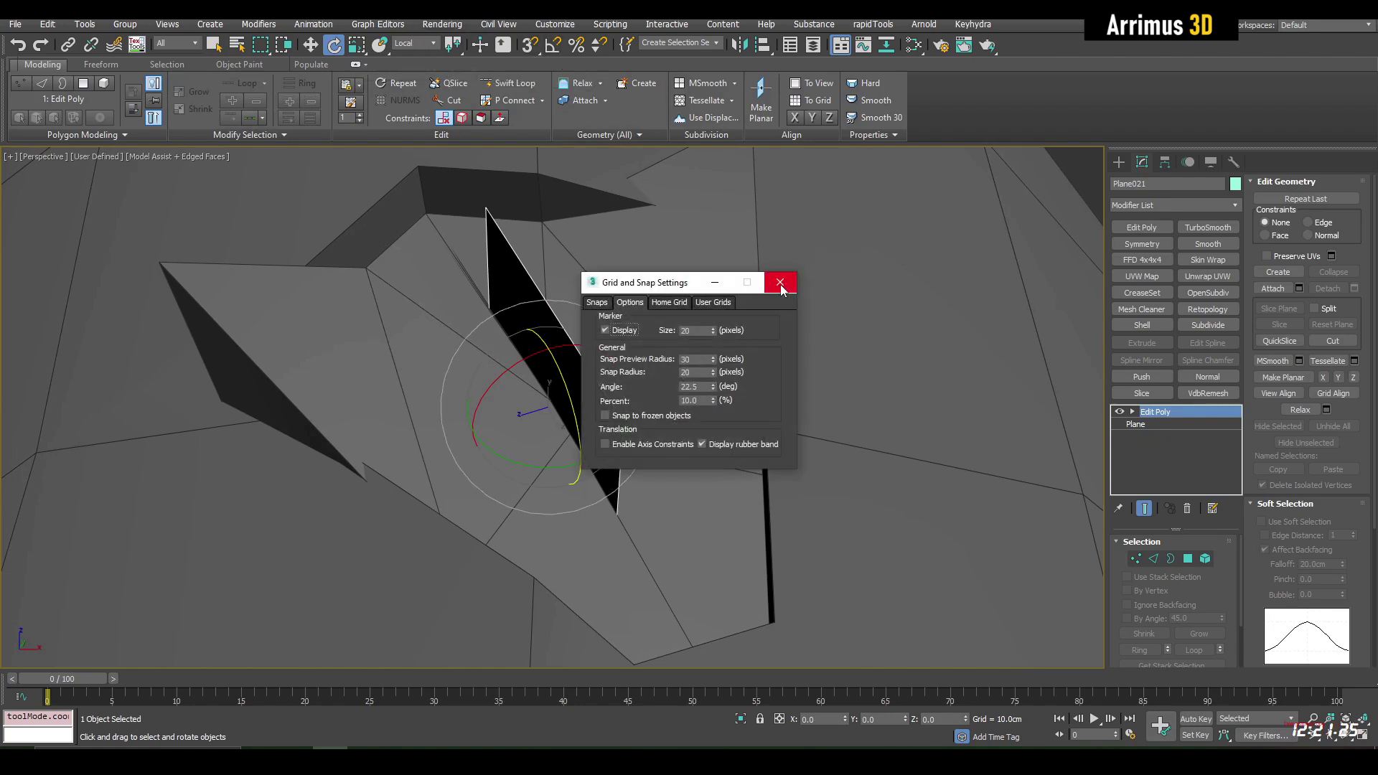
left_click(780, 284)
key("a")
left_click_drag(537, 346, 565, 353)
key("w")
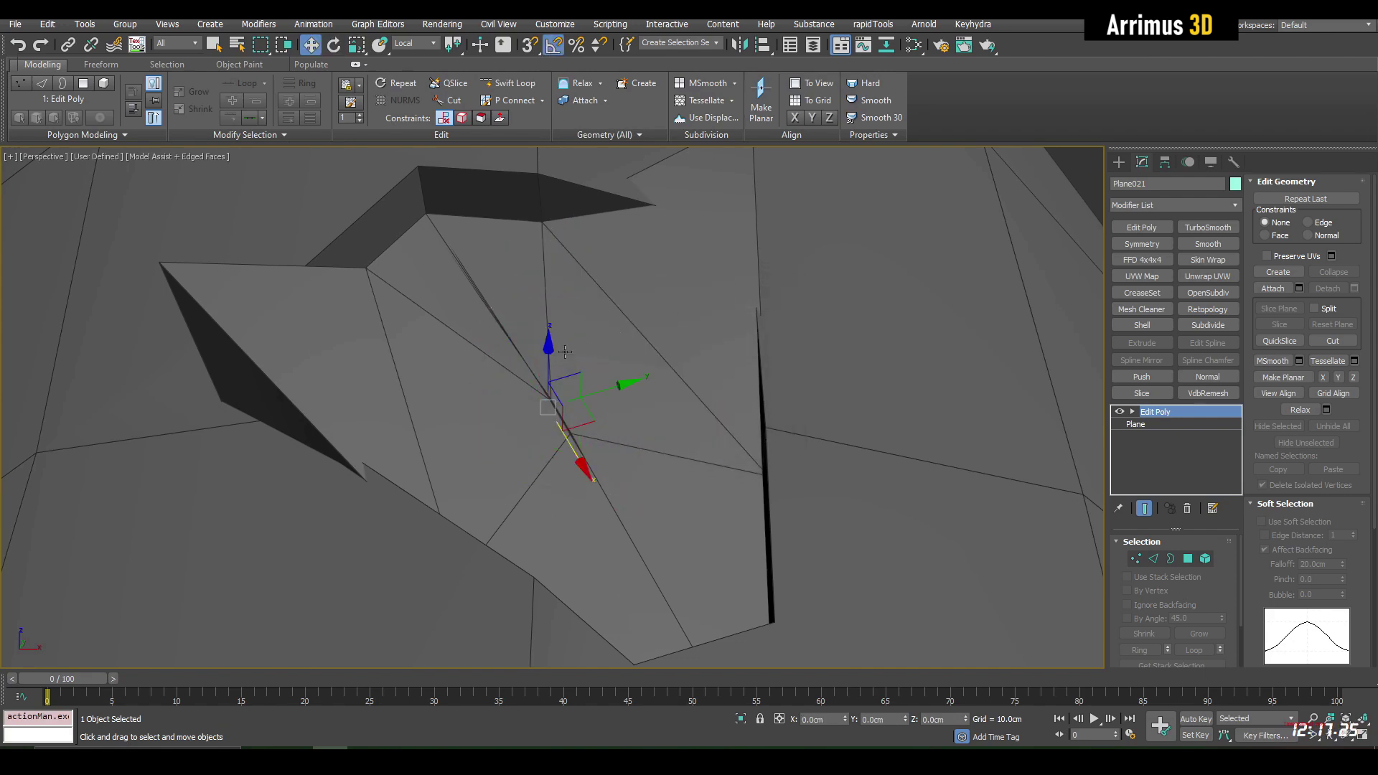
Turn the flattened helper plane about its local Z axis so its X axis runs across the crease, undoing any extra changes
key("e")
left_click_drag(616, 461, 621, 431)
key("w")
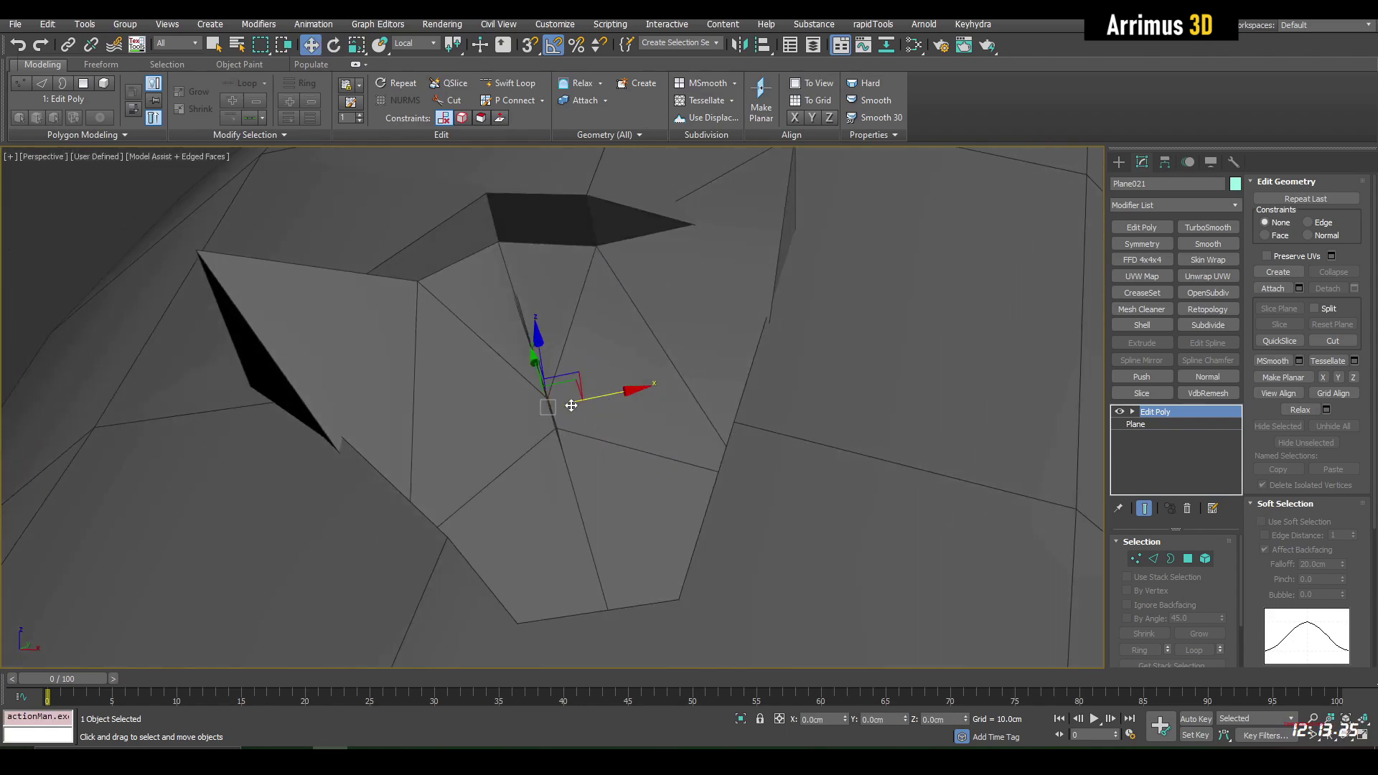
key("ctrl+z")
key("ctrl+z")
key("q")
Isolate the mirrored piece together with the helper plane and display the piece see-through
left_click(608, 351, "ctrl")
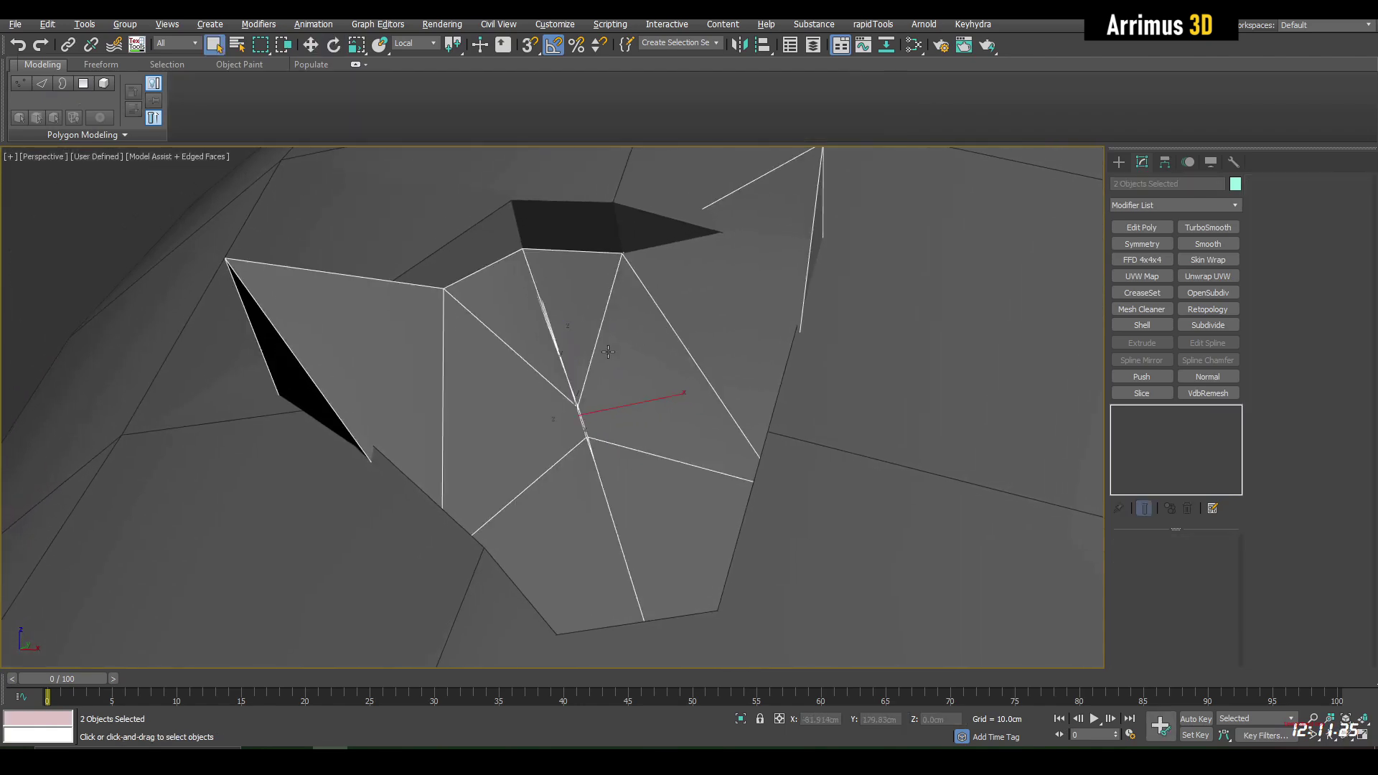
key("z")
left_click(712, 359)
middle_click_drag(712, 359, 555, 377, "alt")
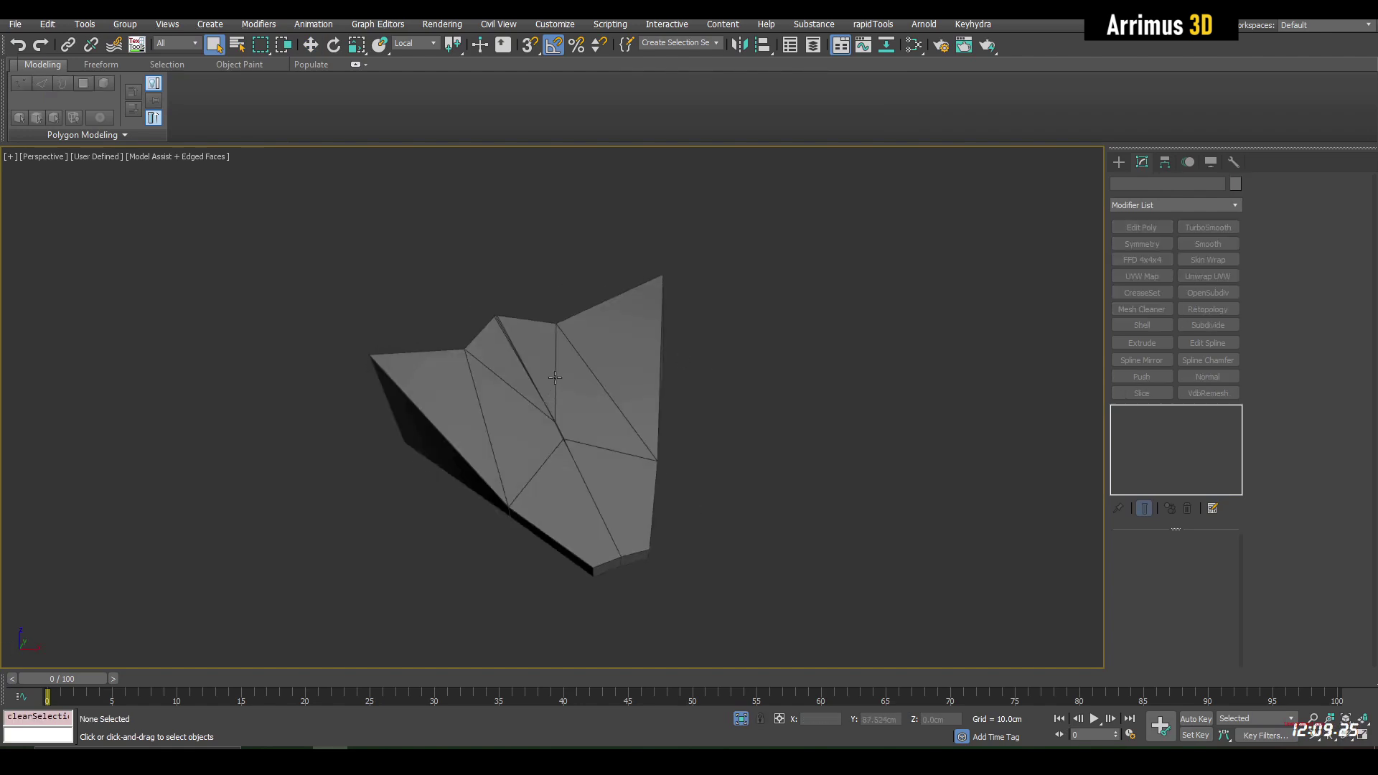
left_click_drag(529, 446, 729, 551)
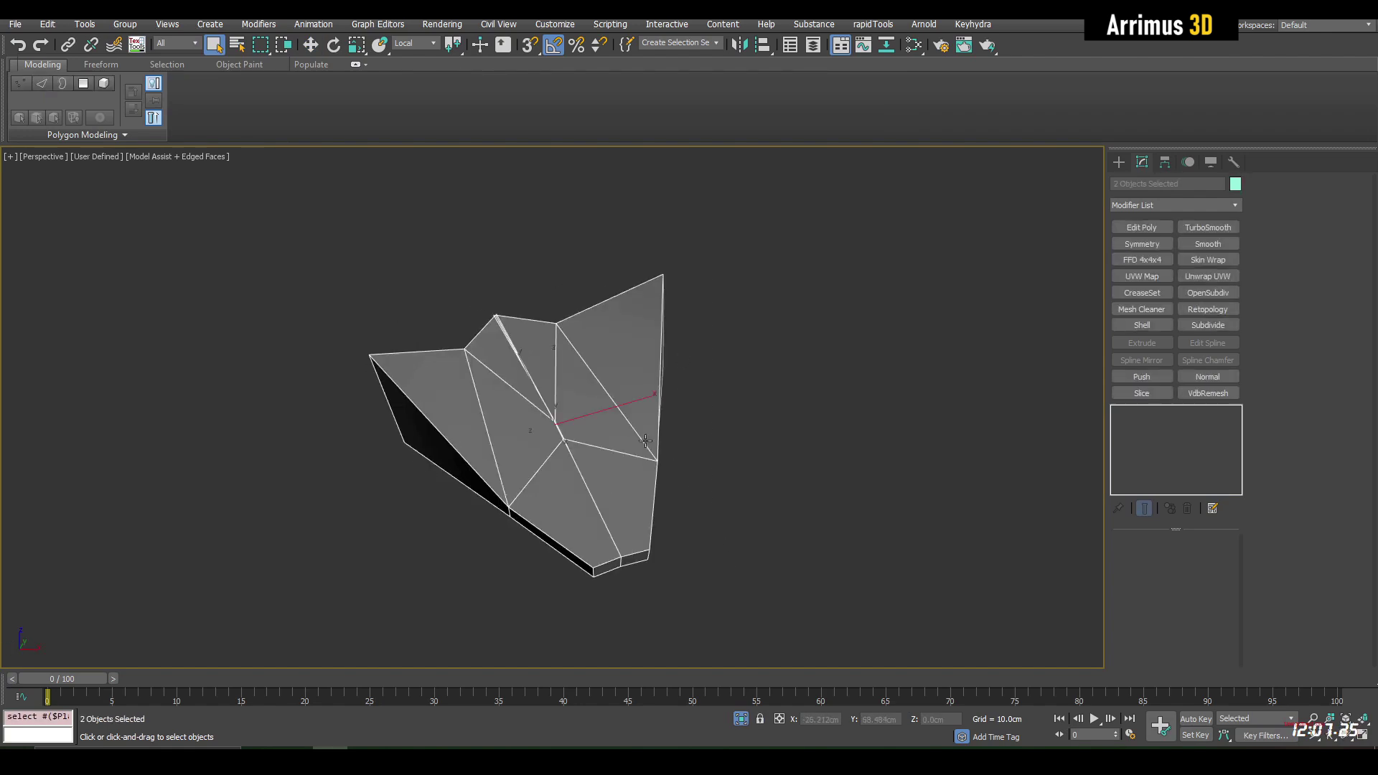
key("alt+x")
middle_click_drag(603, 394, 644, 397, "alt")
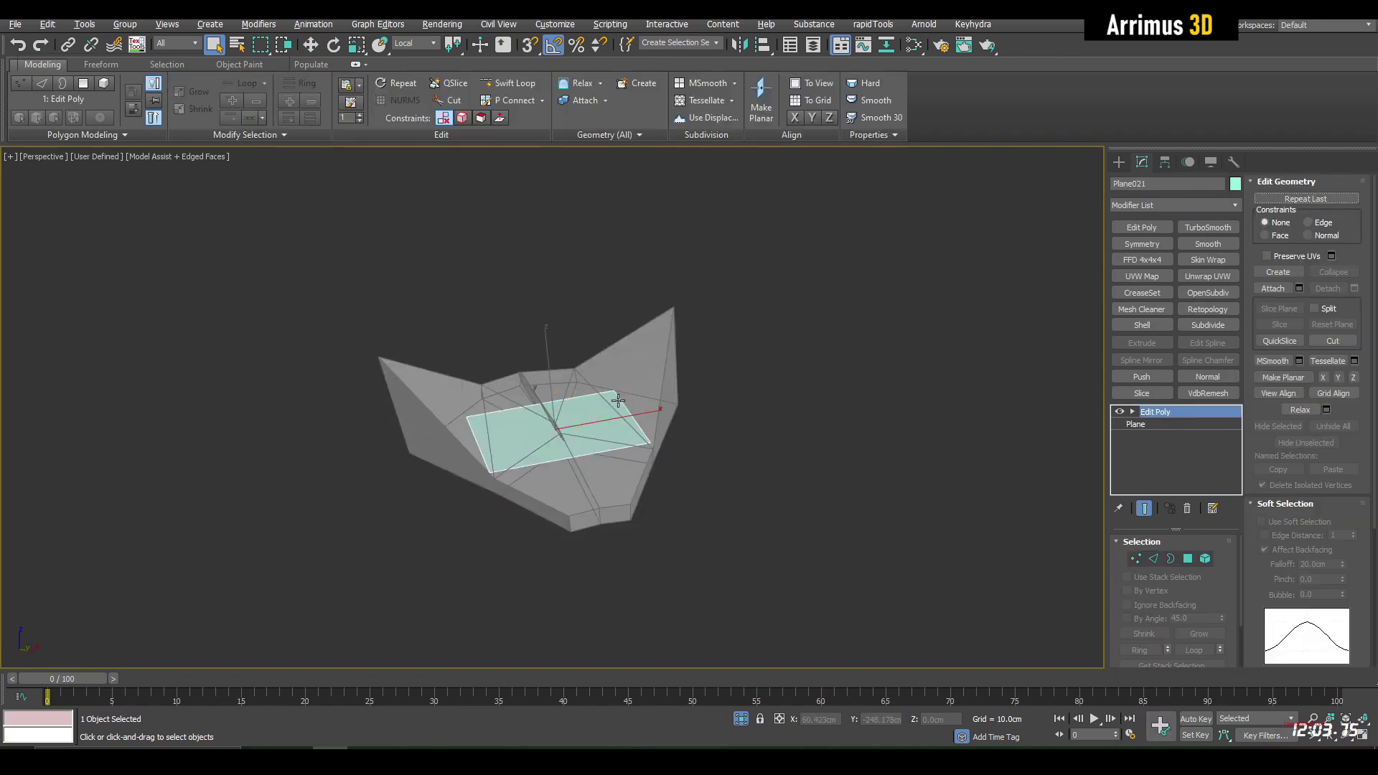
scroll(621, 402, "up", 3)
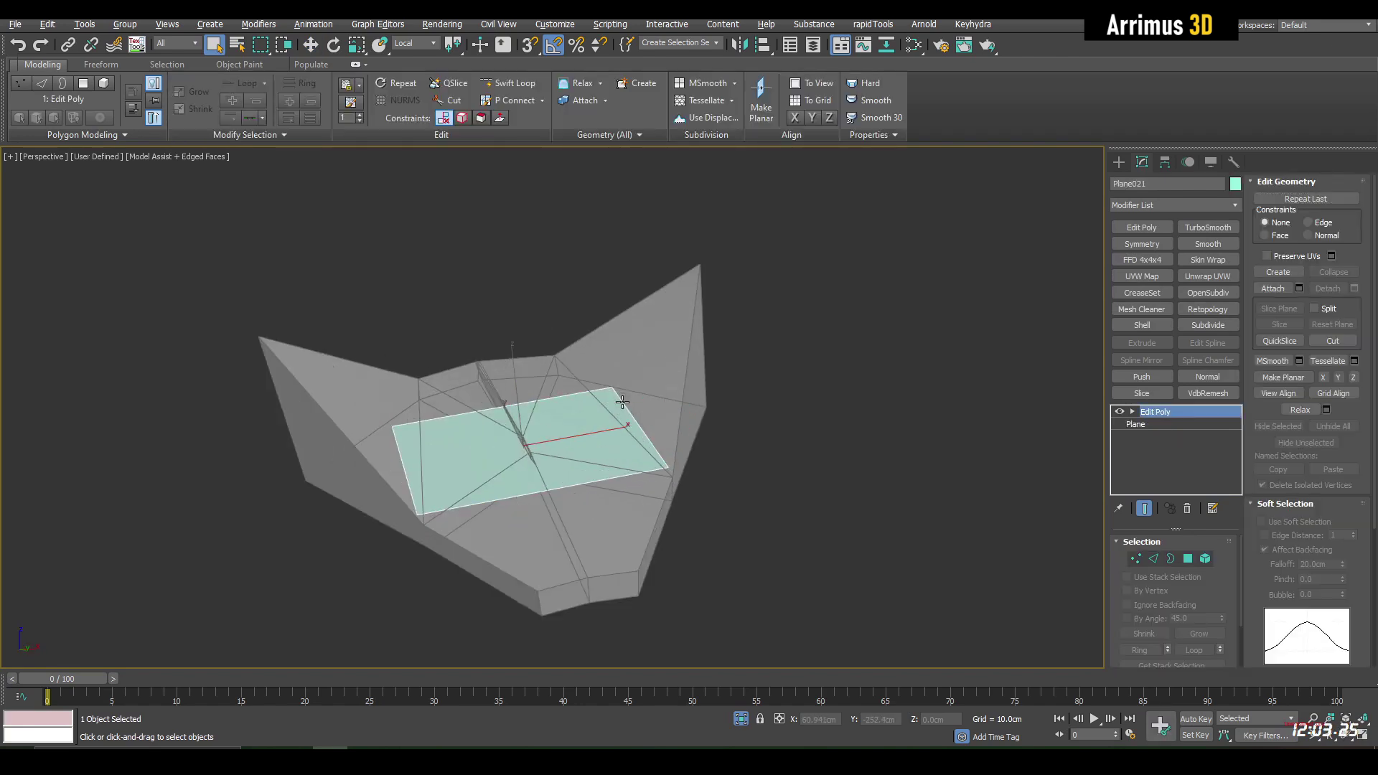
Attach the mirrored piece to the helper plane so it adopts the plane's pivot, and separate its polygons into an object of their own
left_click(1285, 287)
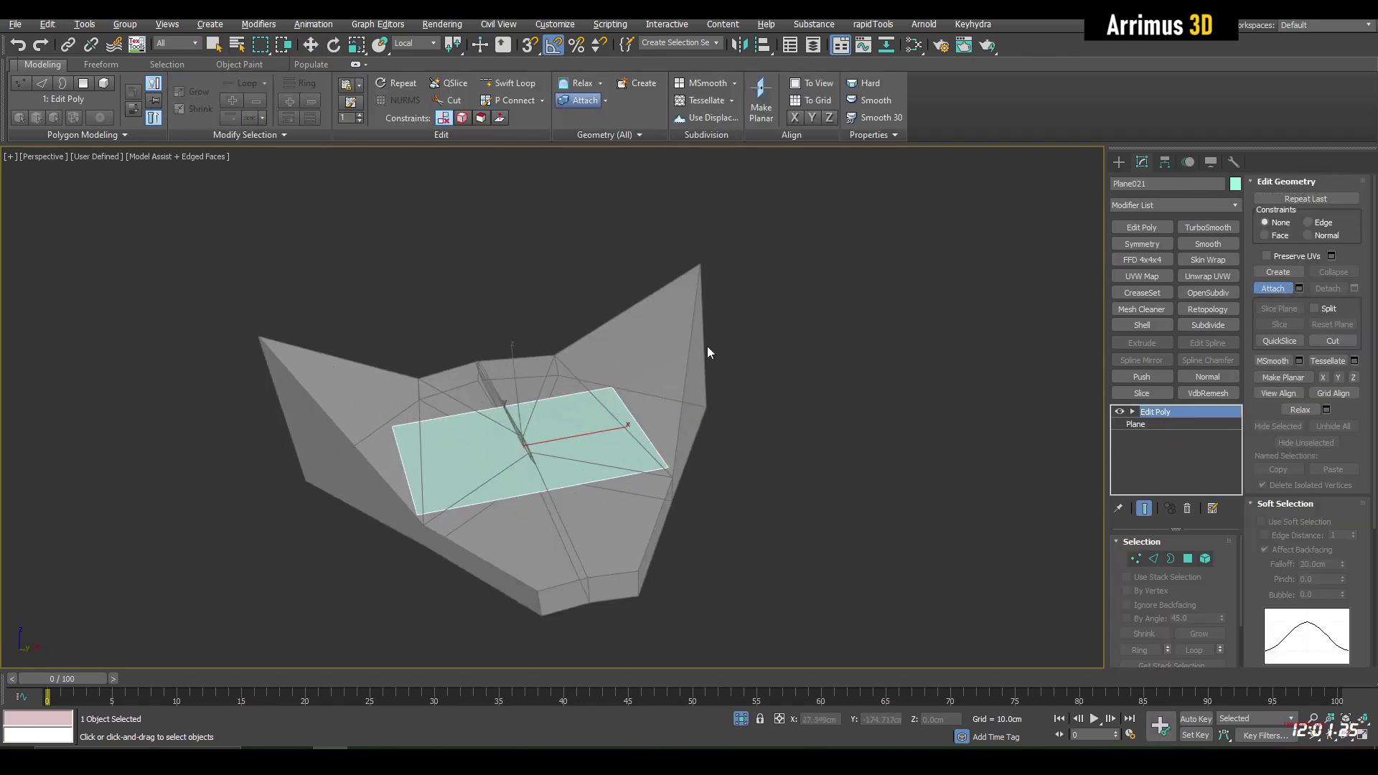
left_click(707, 352)
key("w")
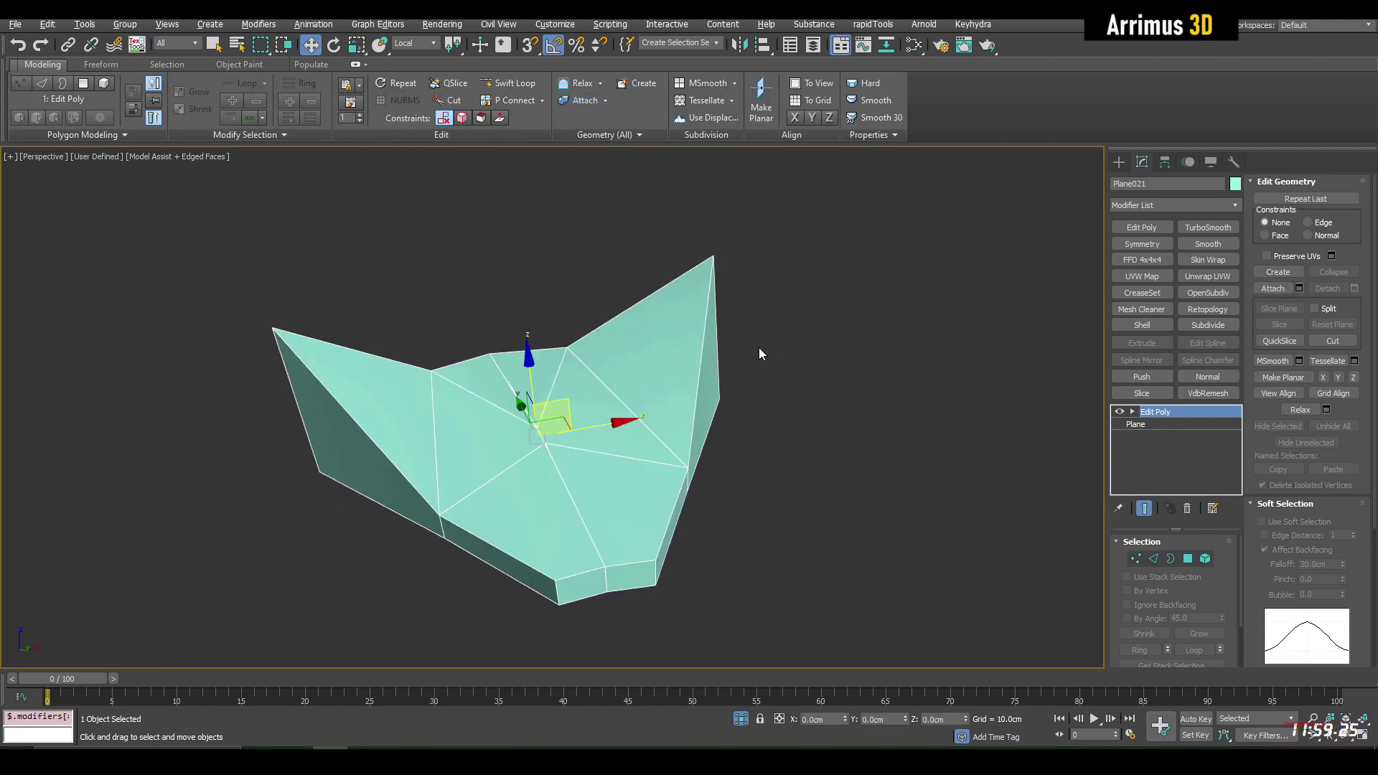
key("4")
key("ctrl+a")
left_click(735, 390)
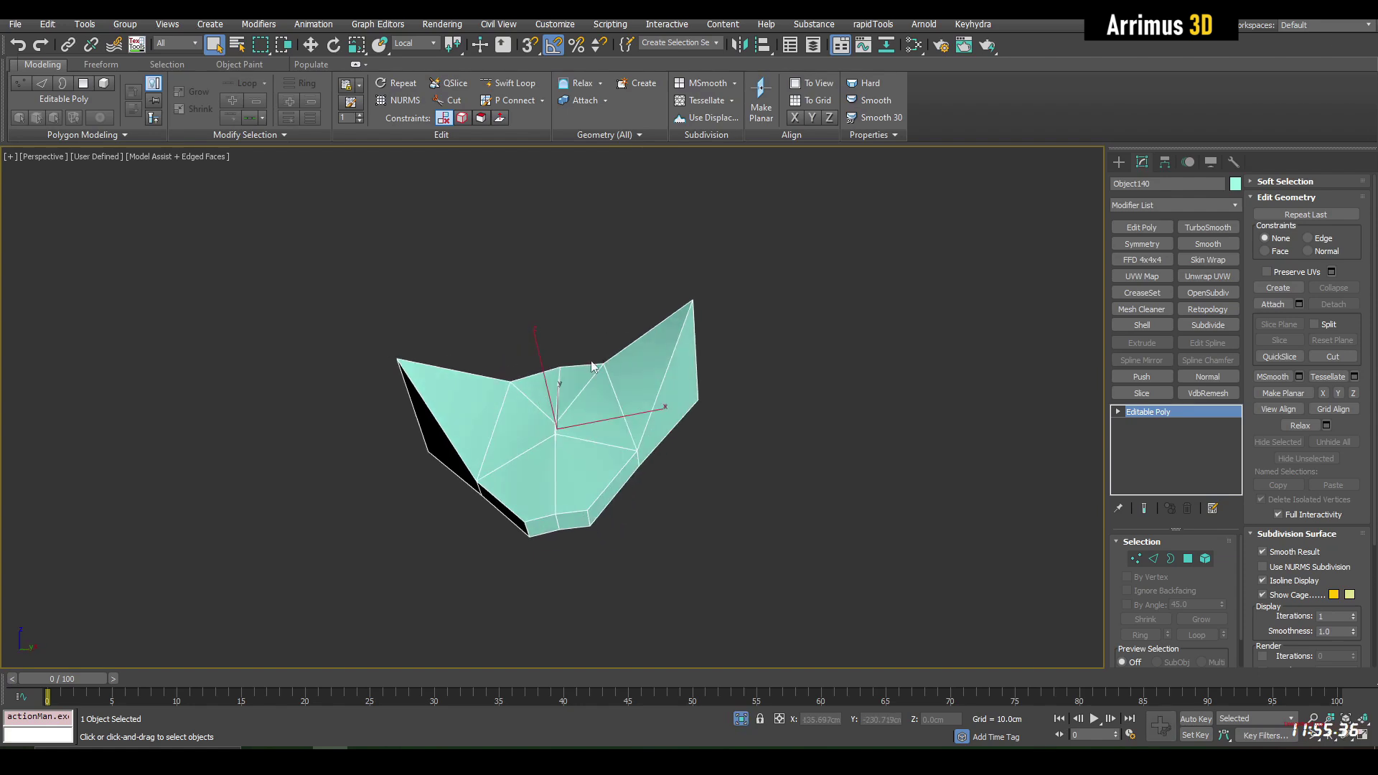
Delete all polygons on the positive X side of the piece's centre crease within an Edit Poly modifier
key("4")
left_click_drag(277, 302, 495, 474)
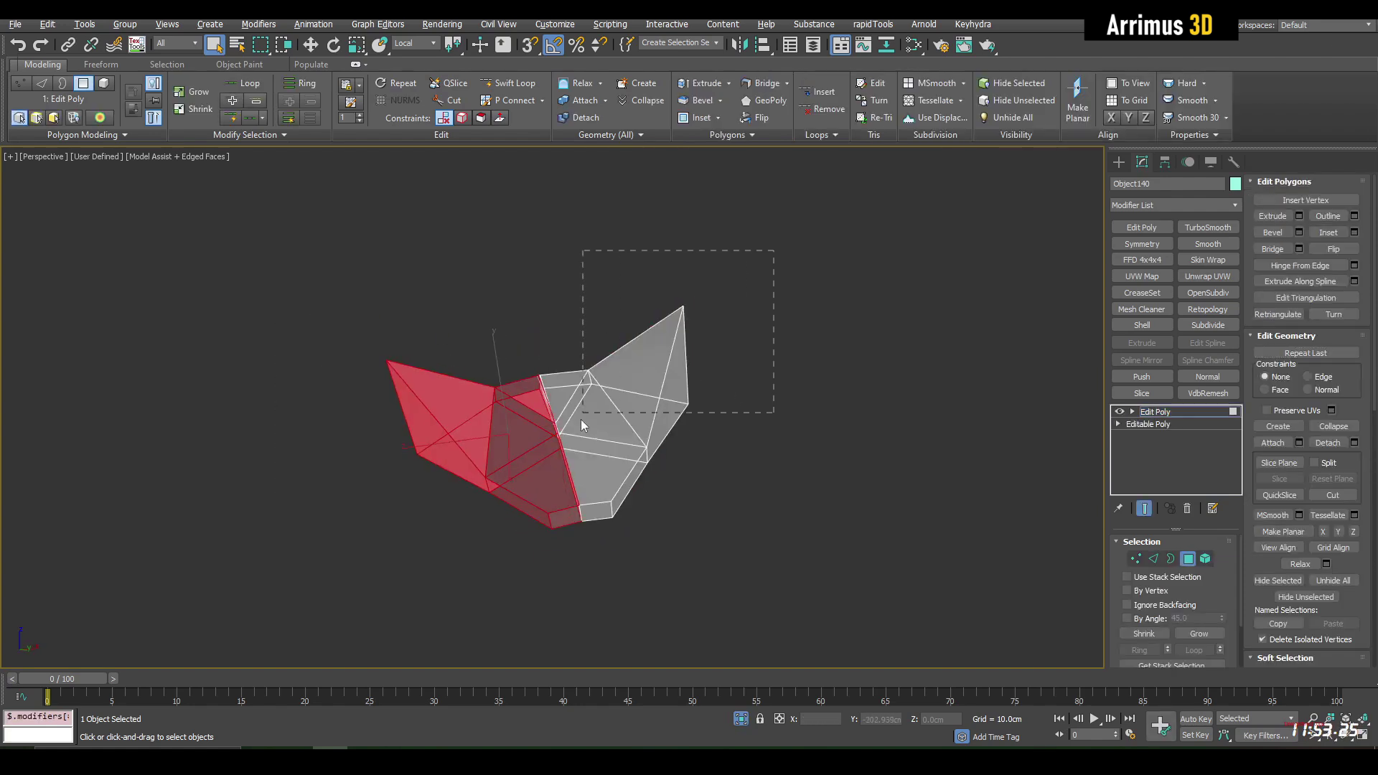
left_click_drag(580, 419, 581, 421)
key("Delete")
left_click_drag(602, 528, 601, 532)
key("Delete")
key("4")
scroll(612, 434, "up", 4)
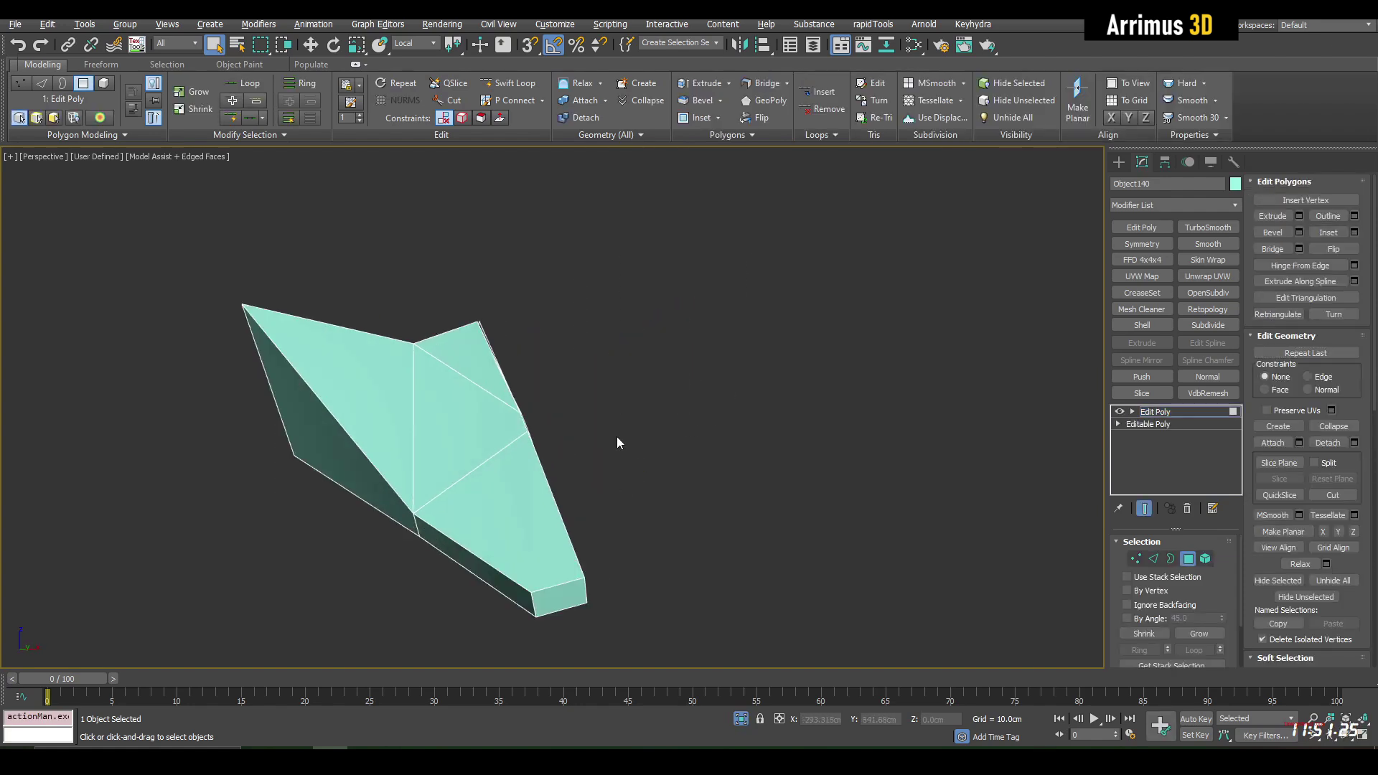
Mirror the remaining half with a Symmetry modifier on the X axis with Flip enabled, and insert another Edit Poly modifier beneath it
left_click(1142, 244)
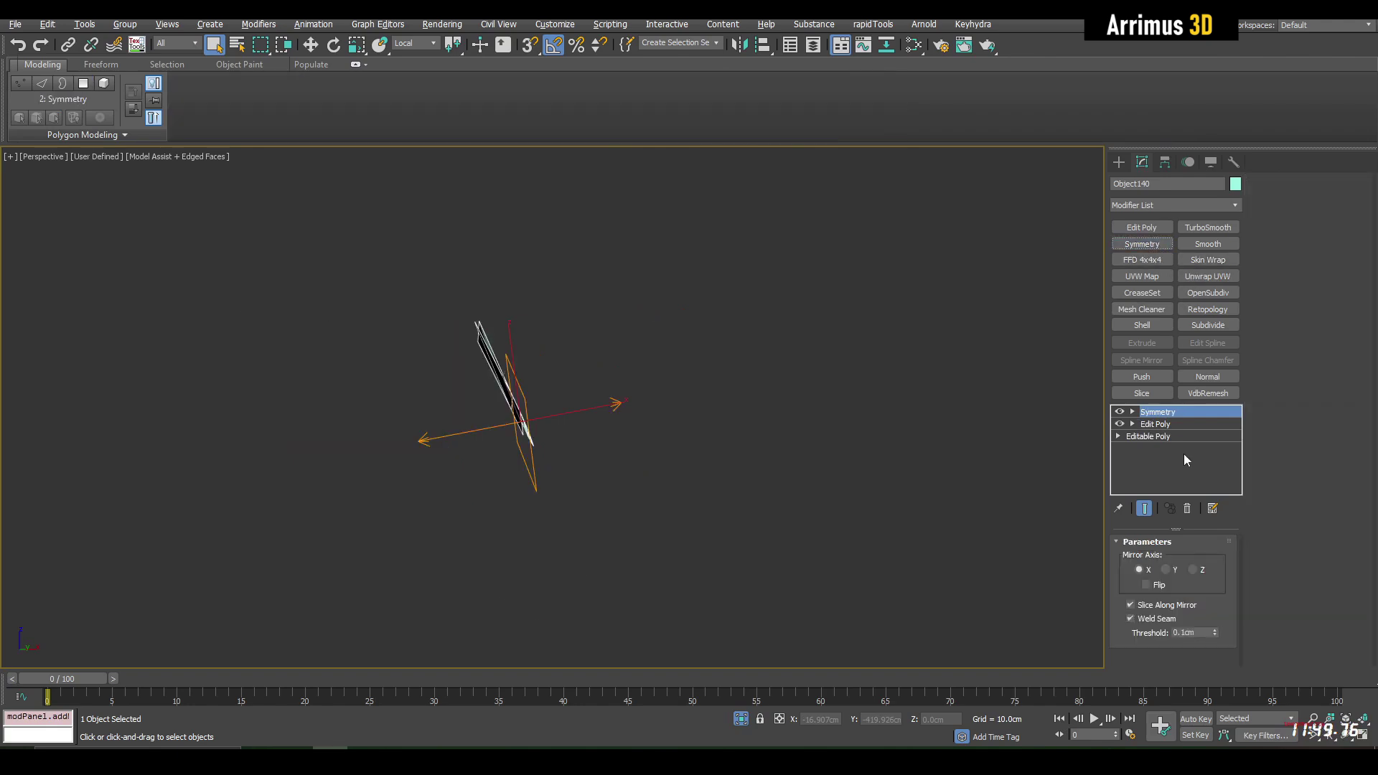
left_click(1146, 585)
middle_click_drag(951, 402, 807, 495, "alt")
left_click(1156, 424)
left_click(1142, 228)
Change the mirrored piece's object color to a dark gray from the custom colors
middle_click_drag(703, 402, 815, 406, "alt")
left_click(1235, 185)
left_click(792, 382)
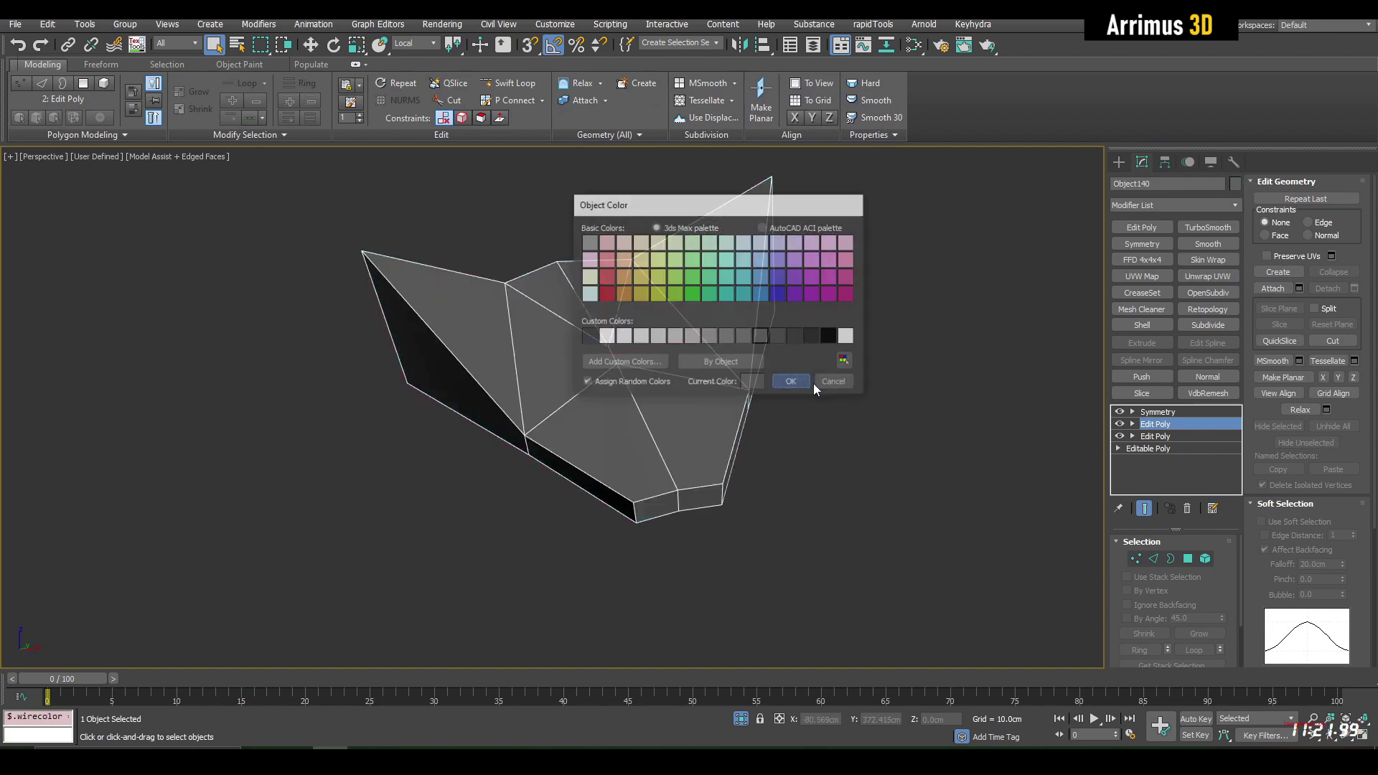